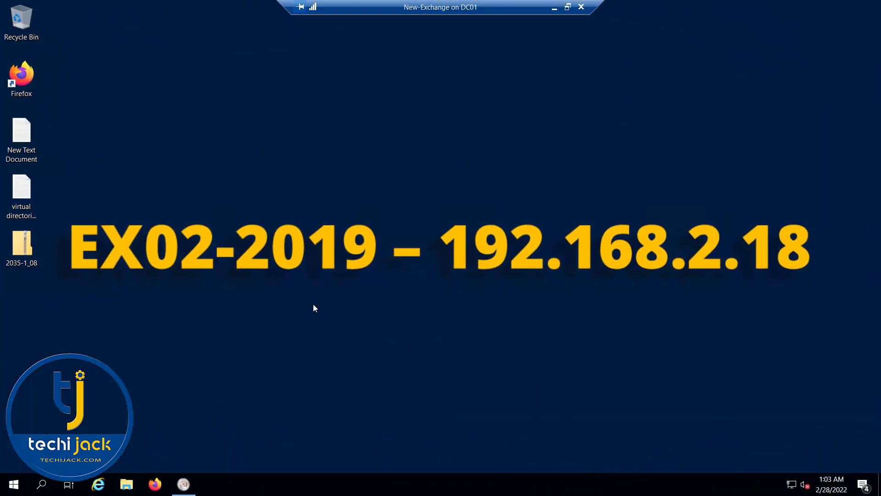
Restore Performance Monitor and open the first ExchangeDiagnosticsDailyPerformanceLog report under Reports > User Defined.
left_click(184, 485)
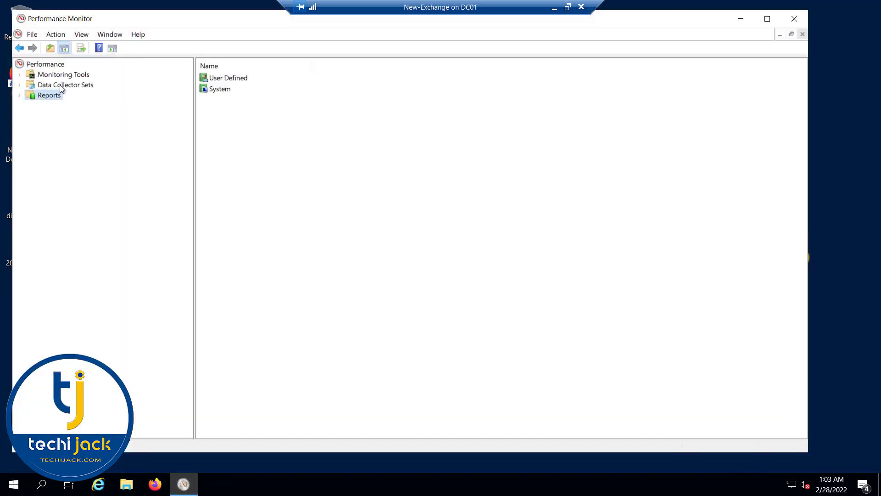
left_click(19, 95)
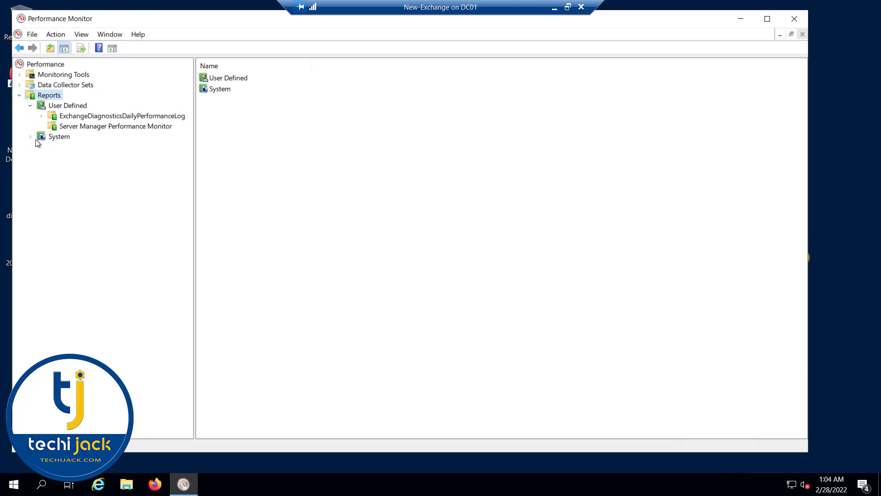
left_click(42, 117)
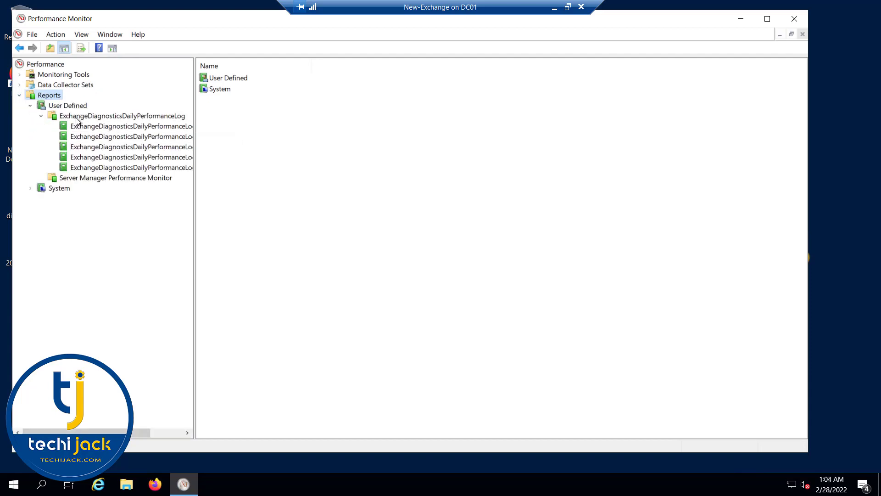
left_click(118, 129)
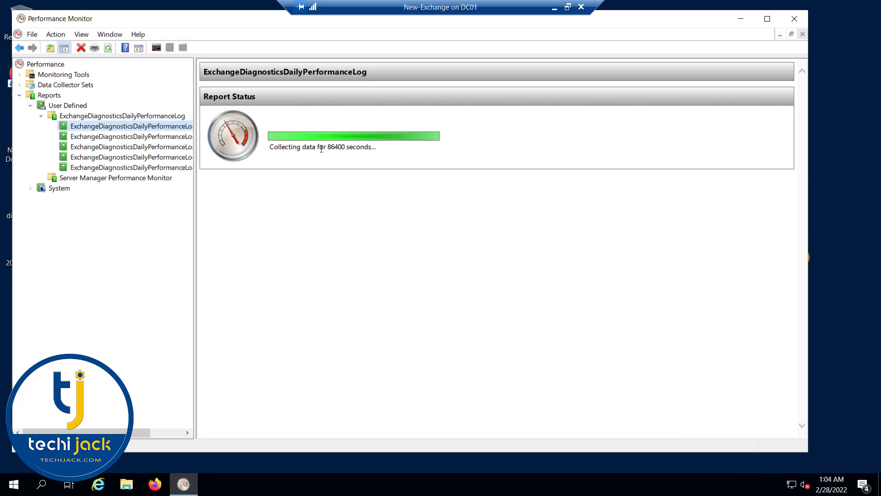
left_click_drag(220, 76, 368, 76)
left_click(371, 76)
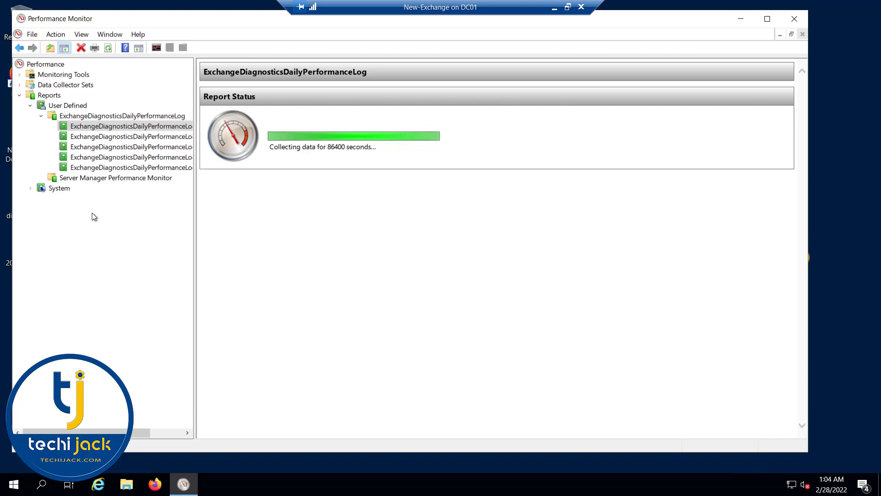
Under Data Collector Sets > User Defined, start a new data collector set.
left_click(19, 95)
left_click(19, 85)
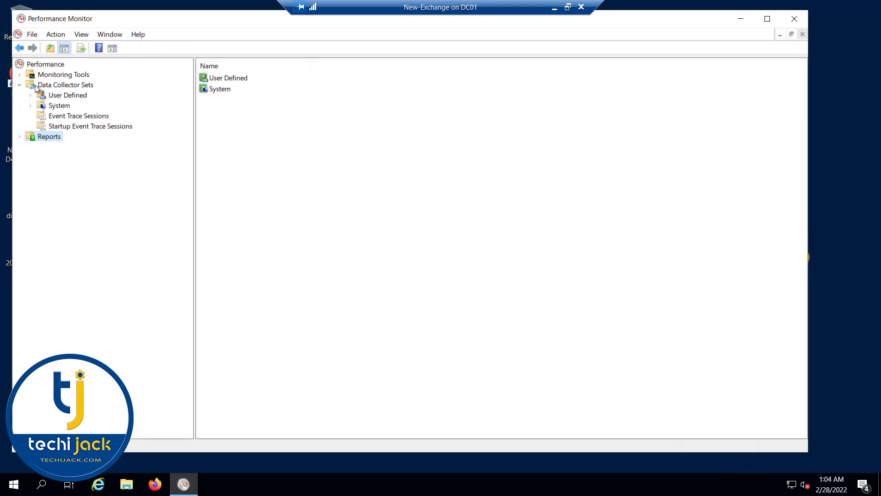
left_click(56, 95)
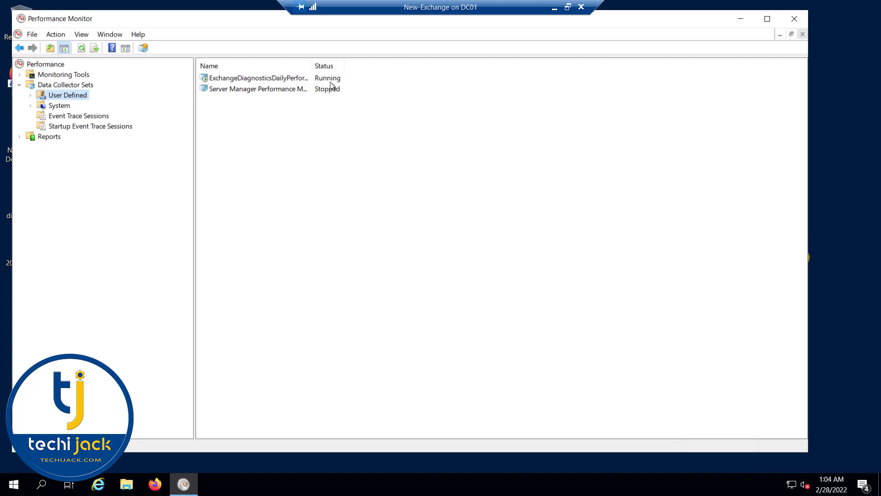
right_click(65, 96)
mouse_move(117, 106)
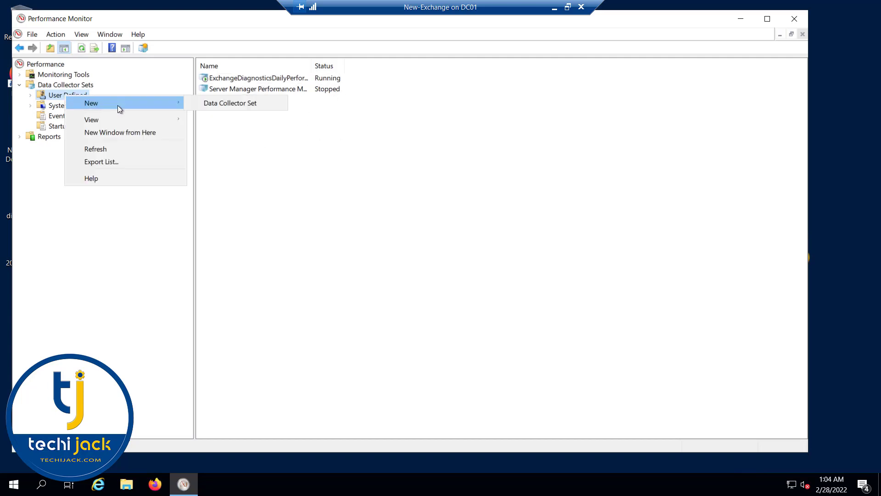
left_click(210, 102)
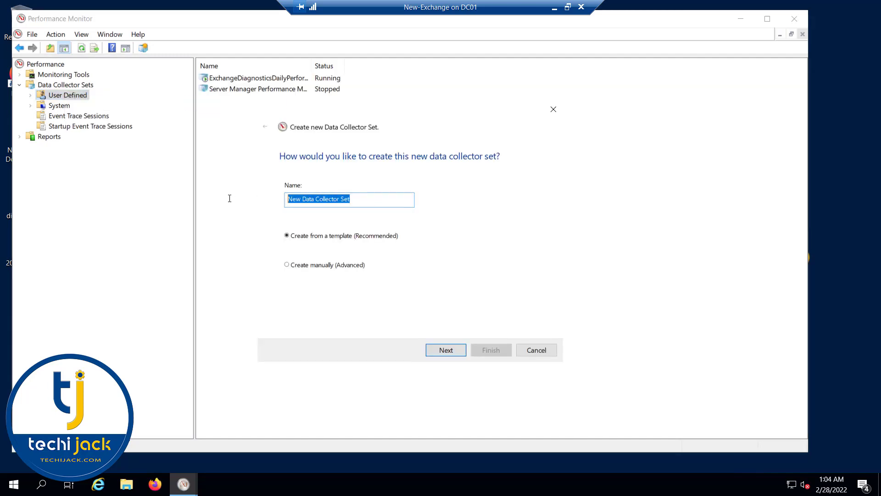
Name the set 'Exchange Monitoring', build it manually and choose performance counter logging.
type("Exchange Monitoring")
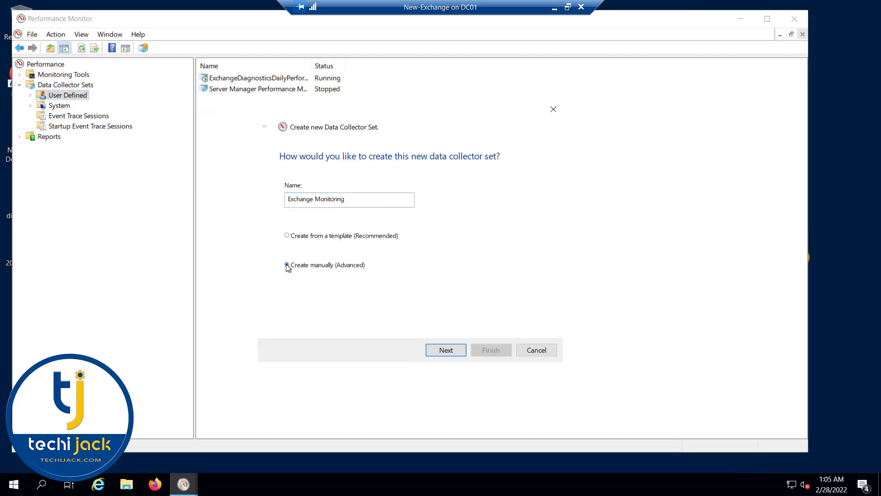
left_click(287, 266)
left_click(447, 350)
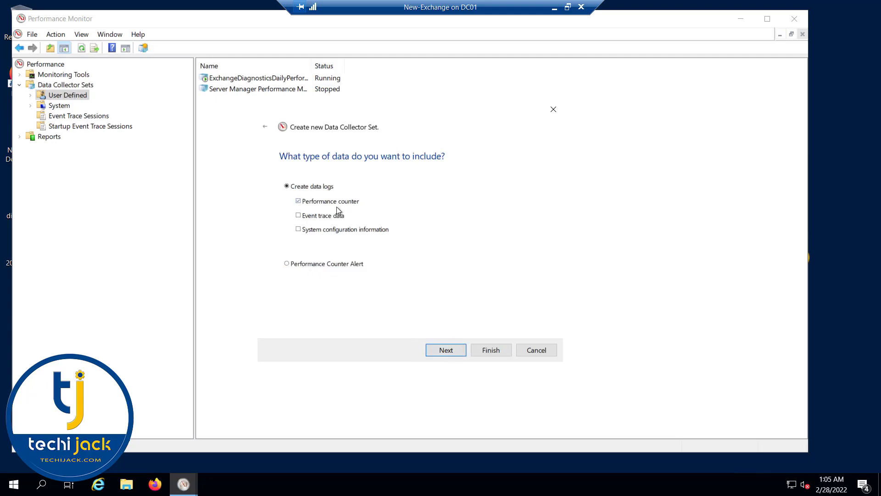
left_click(450, 350)
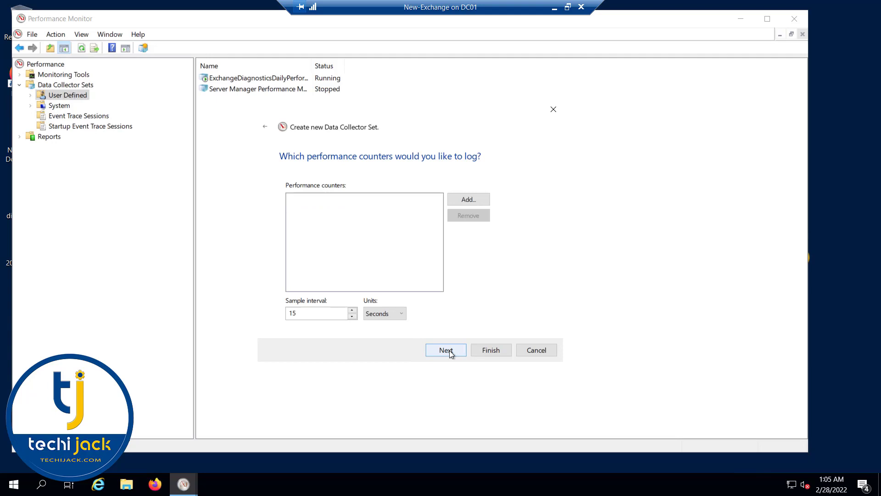
Add the Processor counters % Processor Time, % User Time and % Privileged Time.
left_click(467, 202)
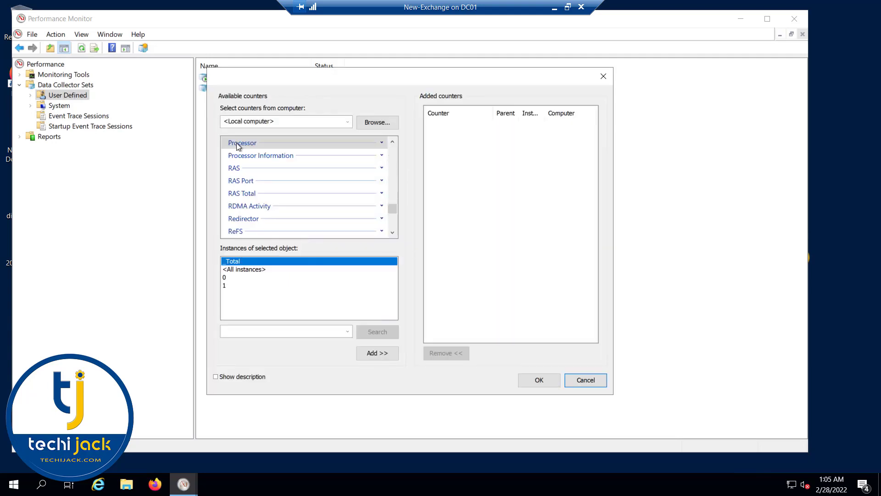
left_click(382, 143)
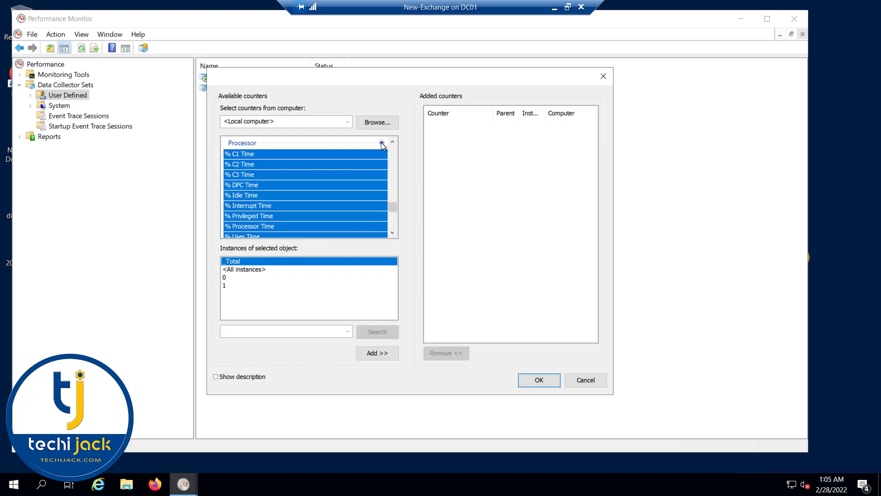
left_click(248, 205)
left_click(252, 227)
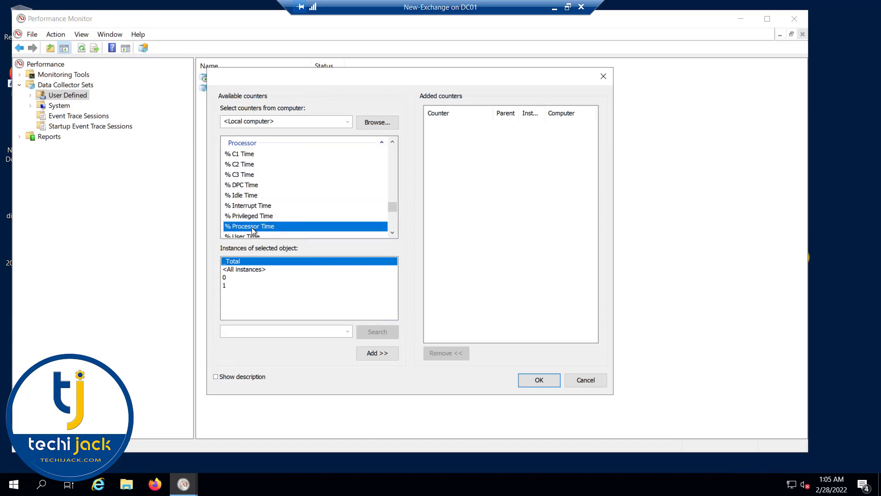
left_click(377, 354)
left_click(377, 354)
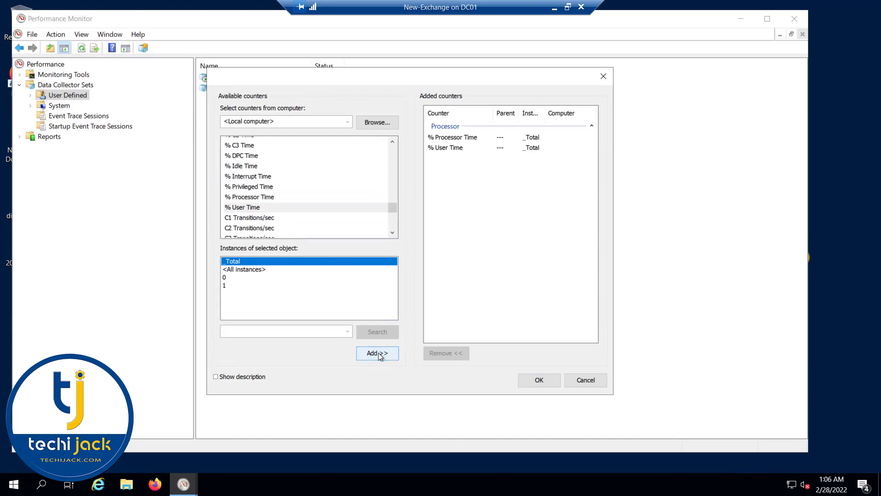
left_click(248, 186)
left_click(377, 353)
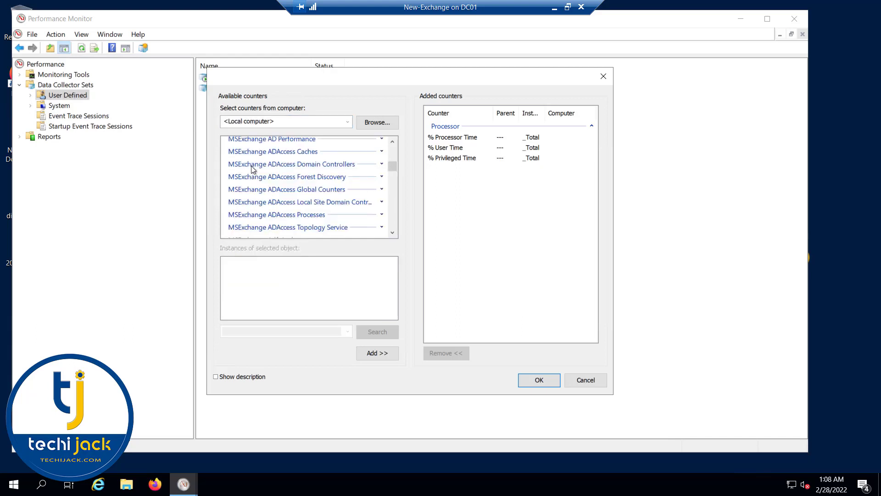
Add MSExchange ADAccess Domain Controllers LDAP Read Time, LDAP Search Time and LDAP Searches Timed Out per Minute.
left_click(280, 165)
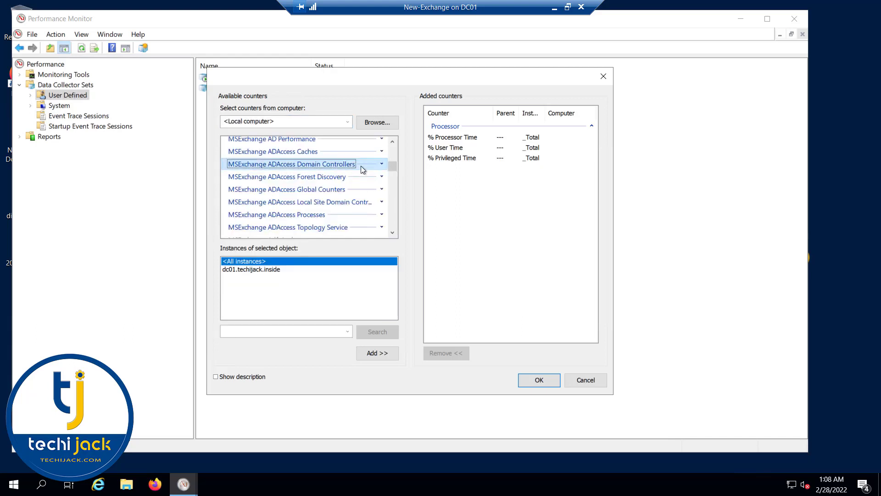
left_click(382, 164)
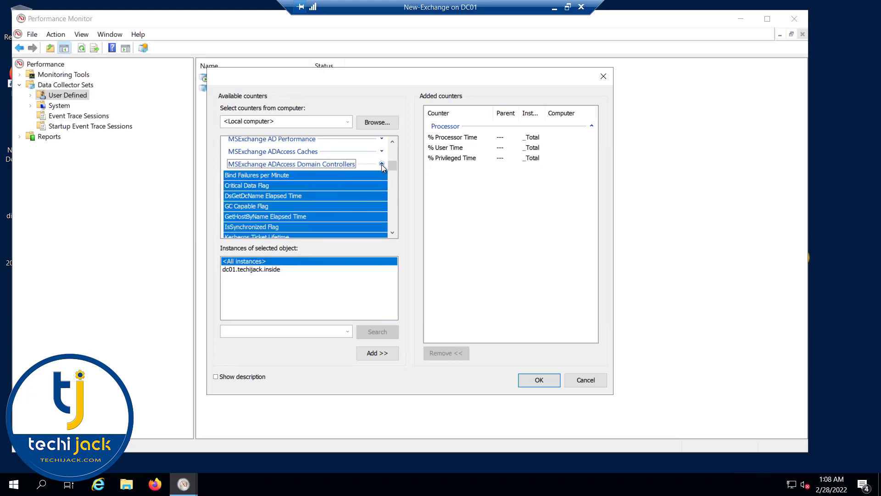
scroll(272, 200, "down", 2)
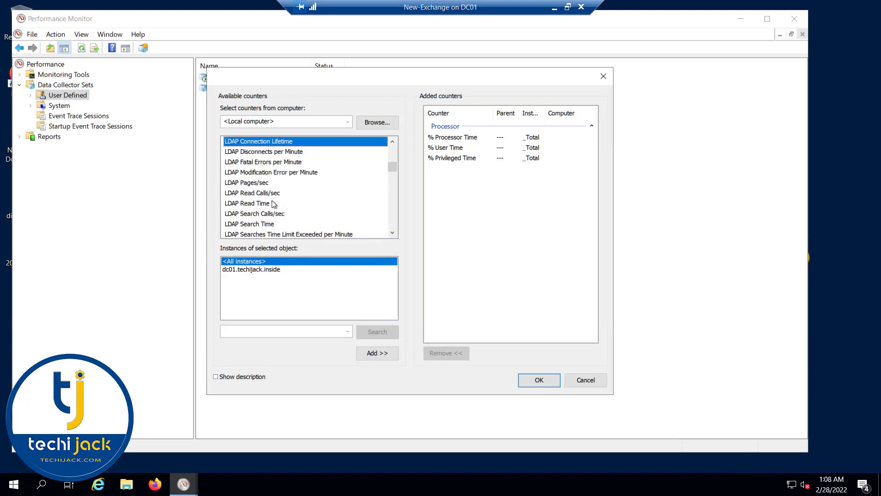
left_click(247, 203)
left_click(377, 353)
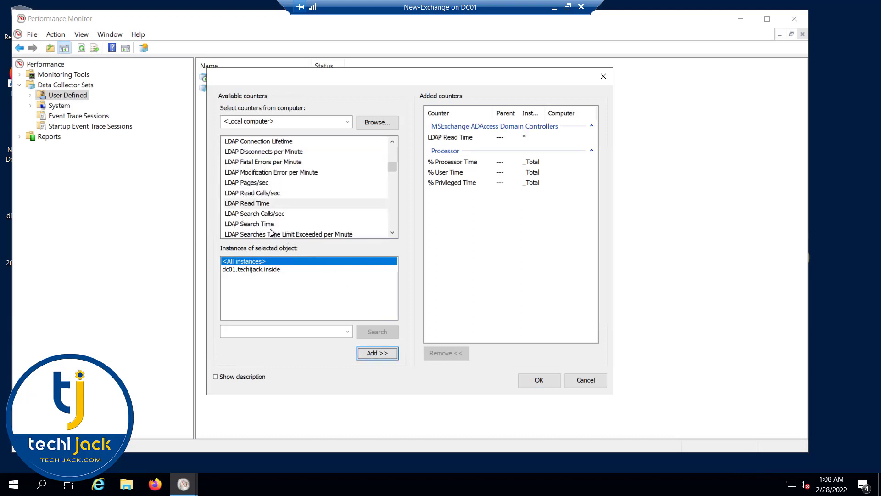
left_click(244, 225)
left_click(377, 352)
scroll(236, 216, "down", 1)
left_click(236, 216)
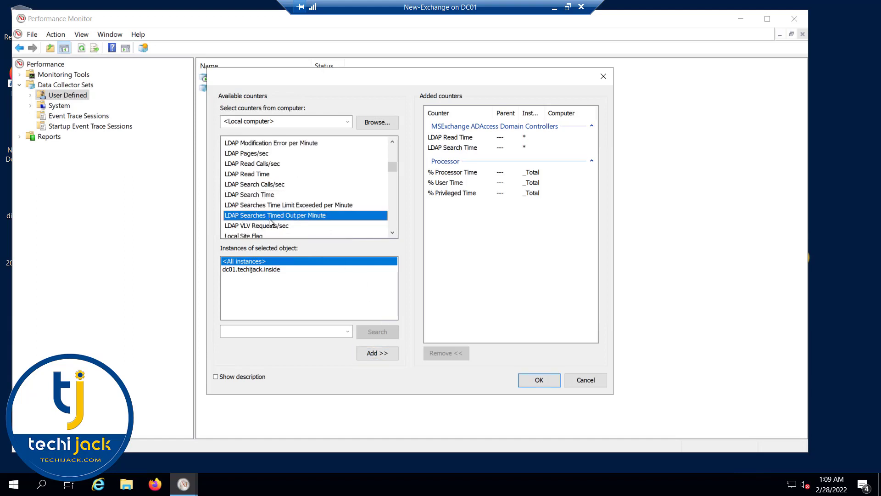
left_click(373, 354)
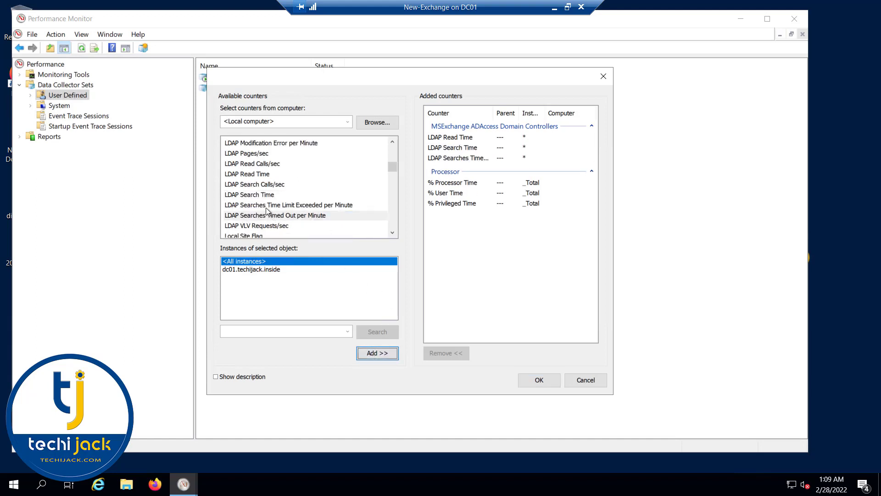
left_click(265, 208)
scroll(266, 208, "down", 2)
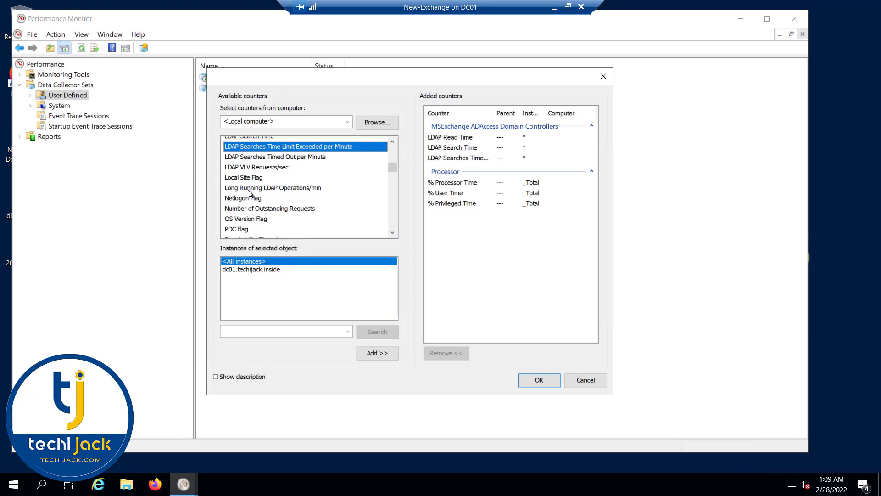
left_click(248, 189)
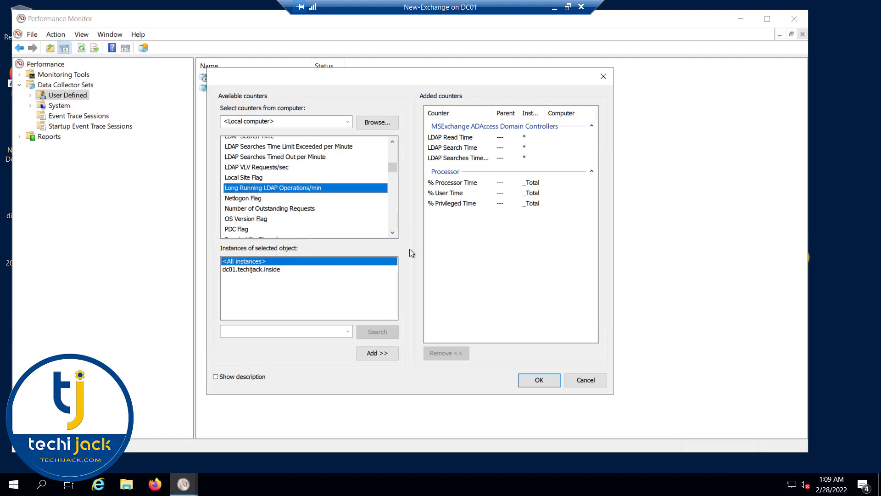
Add Long Running LDAP Operations/min and the Memory Available MBytes counter.
left_click(378, 352)
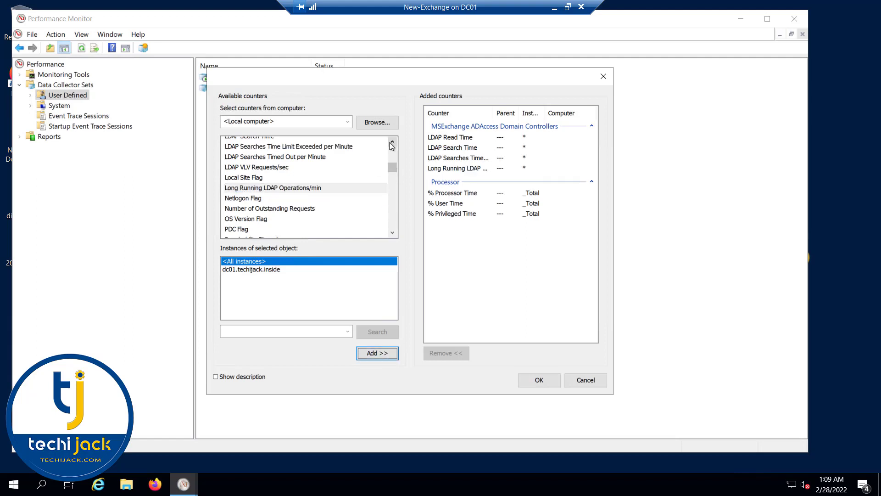
key("m")
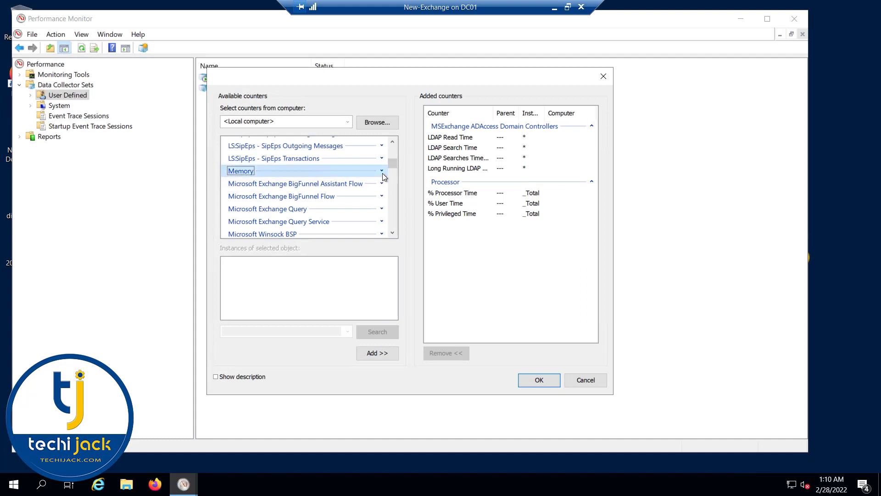
left_click(382, 170)
left_click(266, 204)
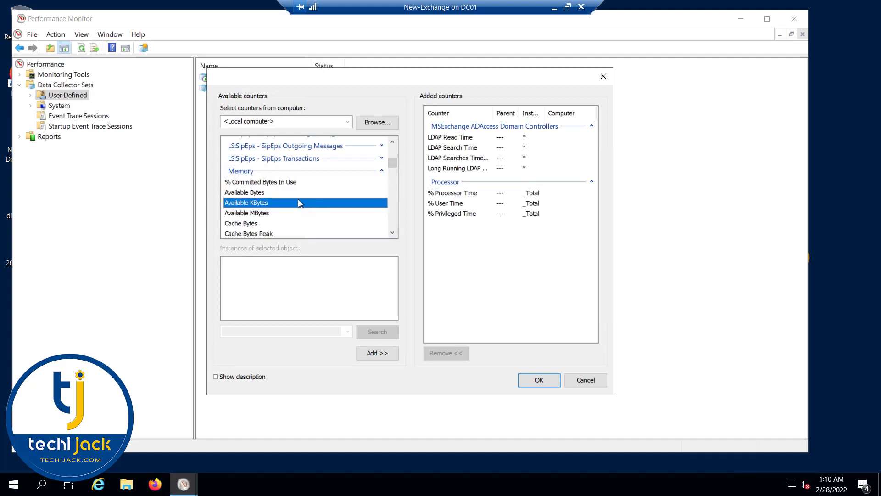
left_click(245, 213)
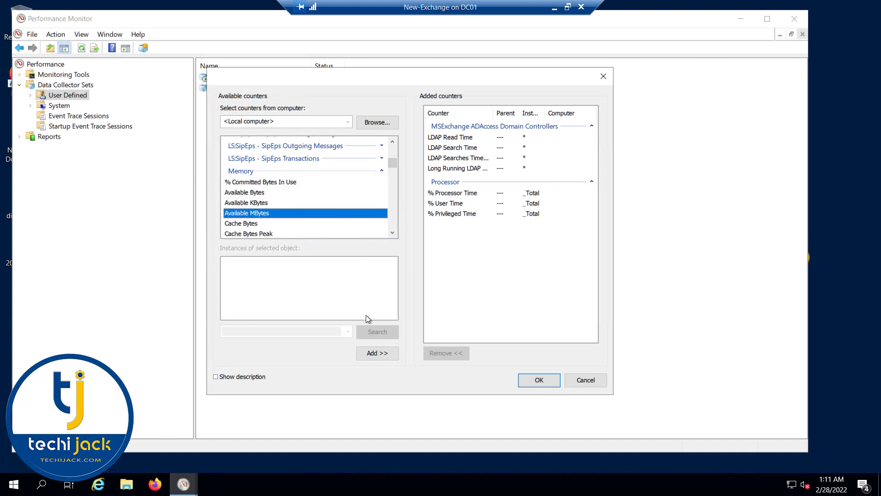
left_click(369, 353)
Add Memory Page Reads/sec, Pages Input/sec, Pages/sec, Pages Output/sec and Pool Paged Bytes.
key("p")
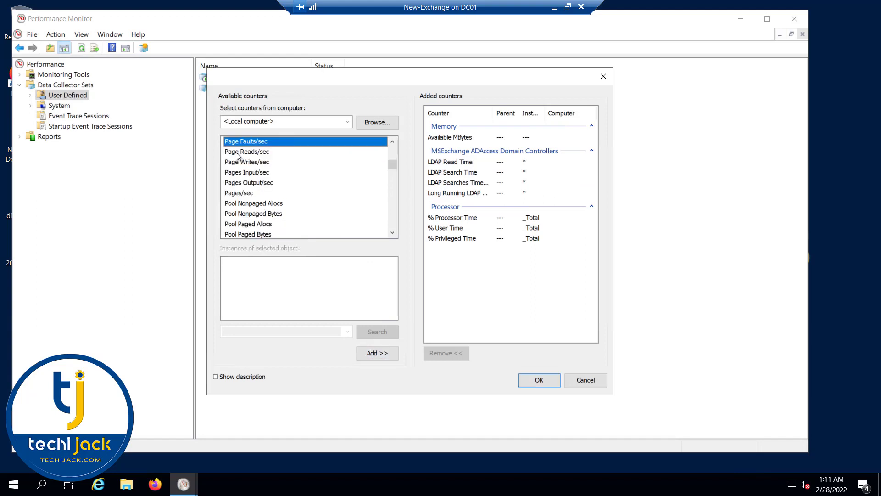
left_click(241, 155)
left_click(381, 354)
key("Down")
key("Down")
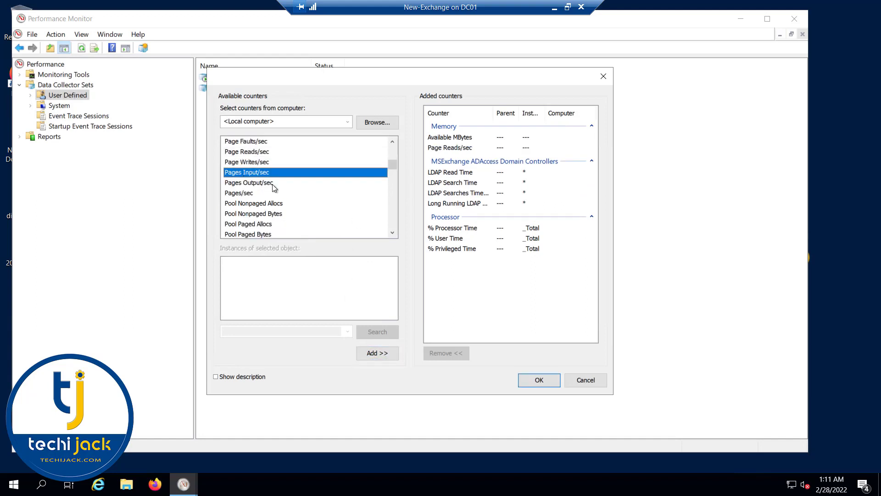
left_click(378, 355)
left_click(244, 193)
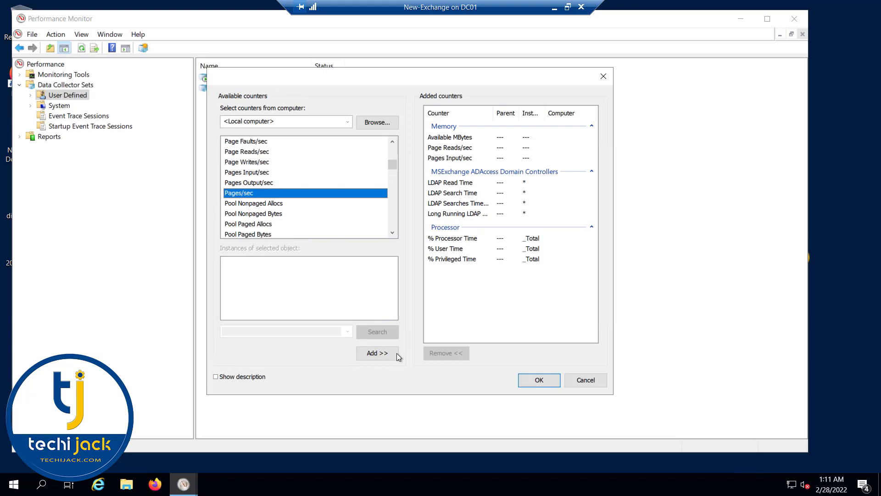
left_click(382, 354)
left_click(250, 183)
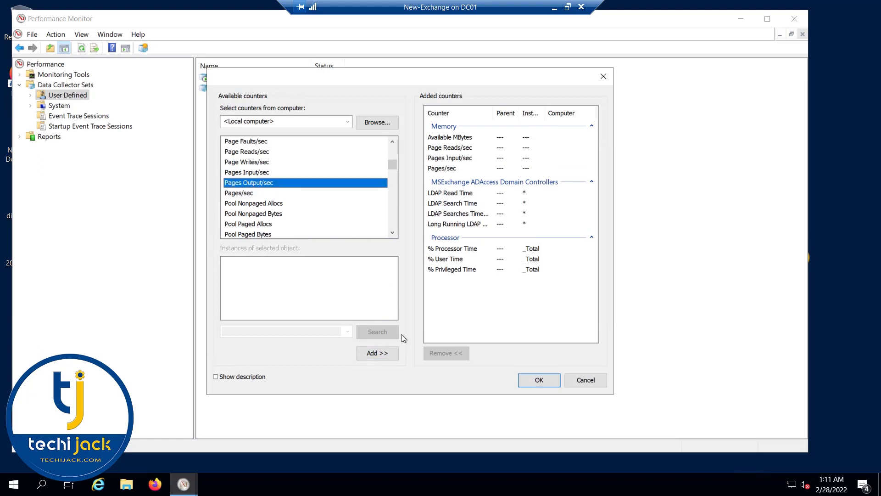
left_click(370, 355)
left_click(237, 234)
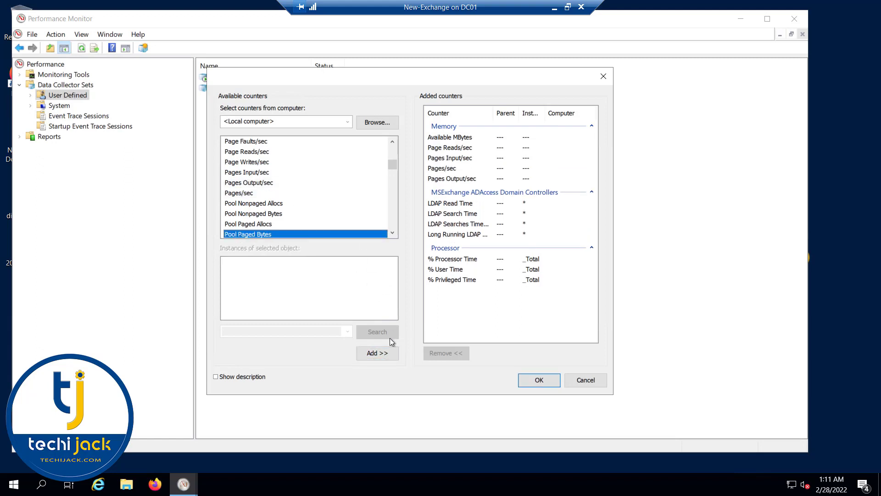
left_click(374, 354)
Add Transition Pages RePurposed/sec and select System Processor Queue Length.
scroll(253, 221, "down", 4)
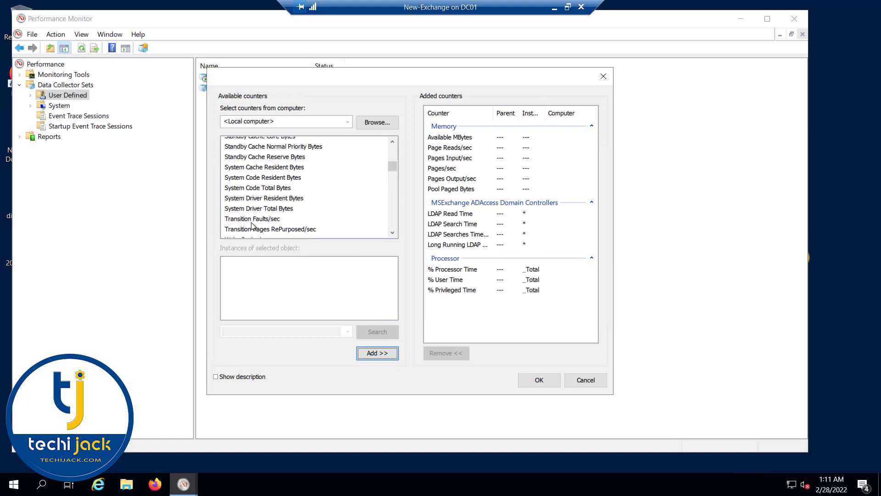
left_click(243, 230)
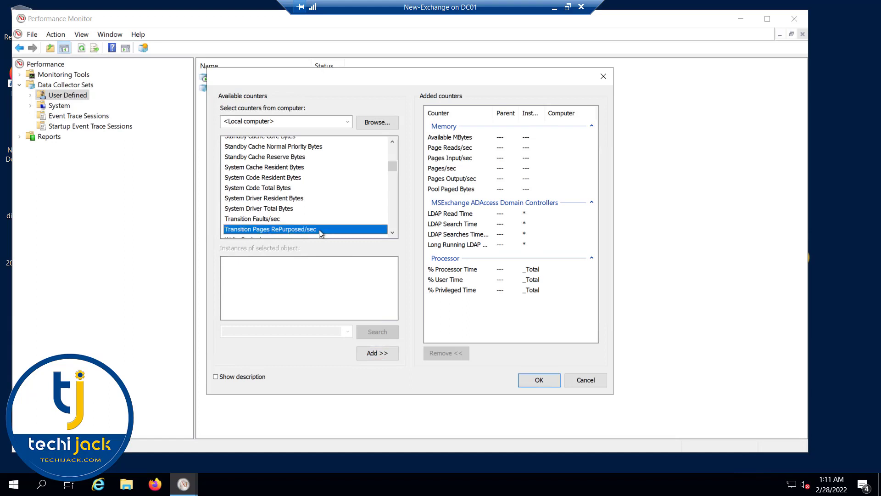
left_click(372, 354)
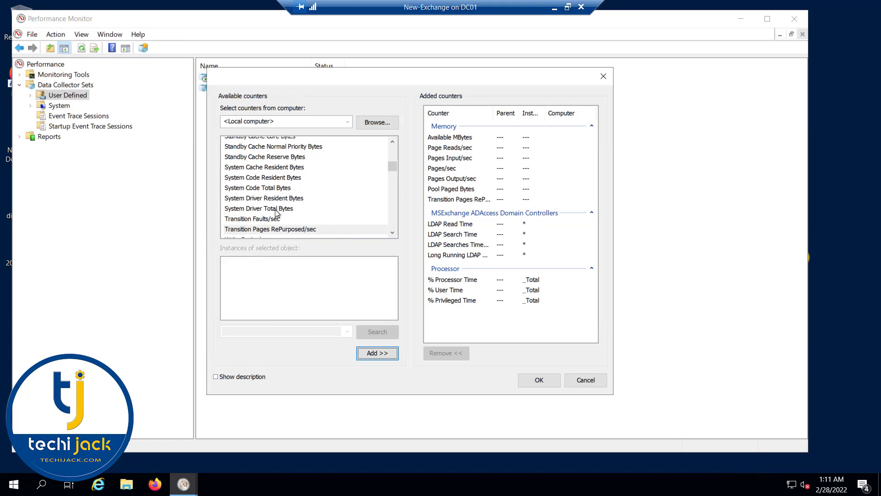
scroll(236, 160, "down", 10)
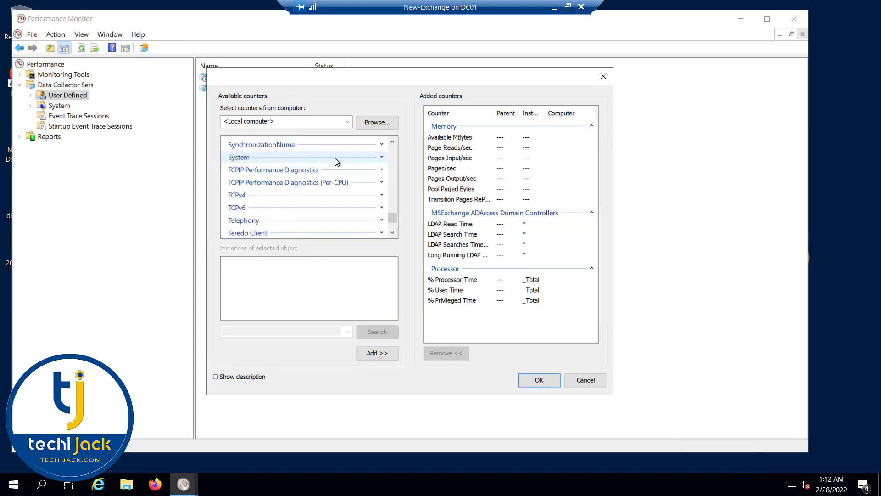
left_click(381, 158)
left_click(241, 187)
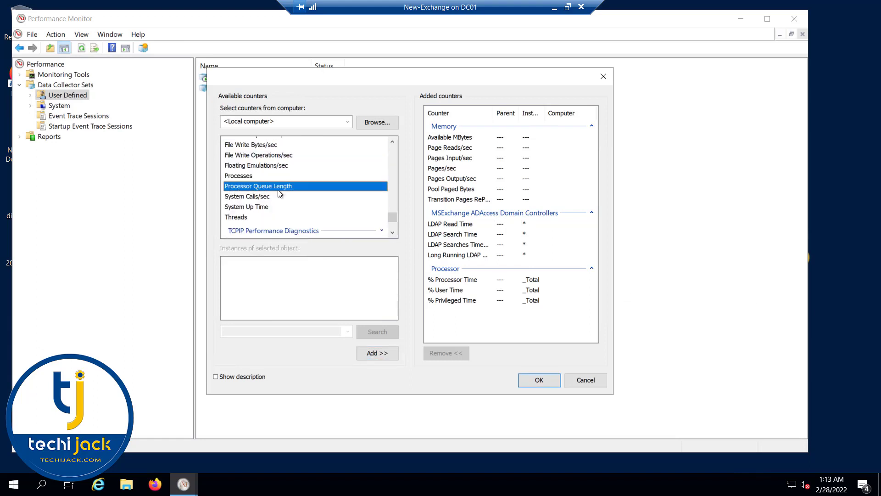
Add Processor Queue Length, confirm the counters and finish the Exchange Monitoring set.
left_click(372, 354)
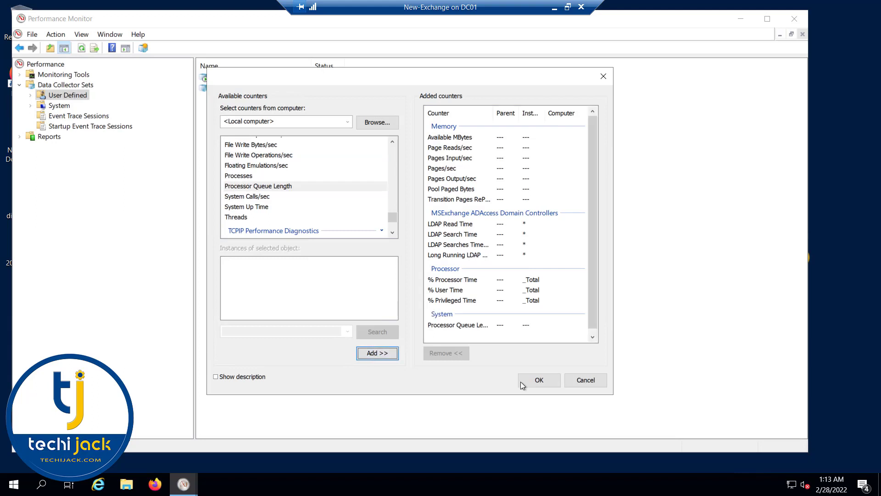
left_click(540, 380)
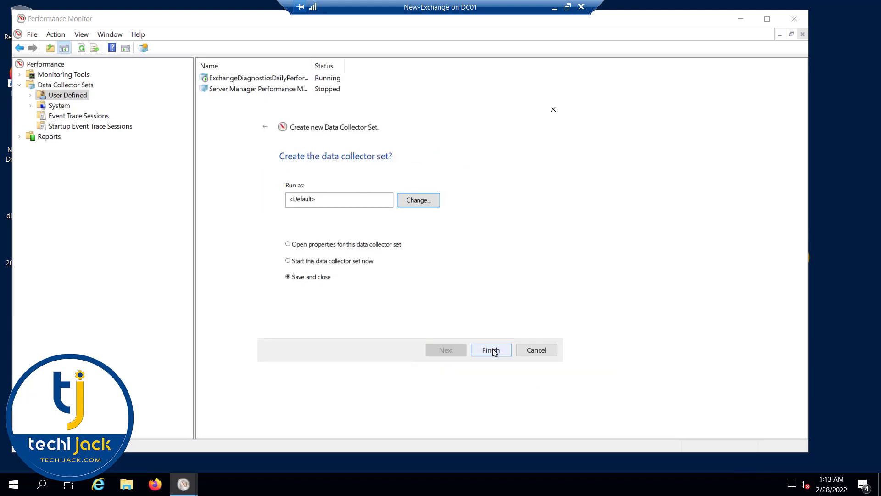
left_click(490, 350)
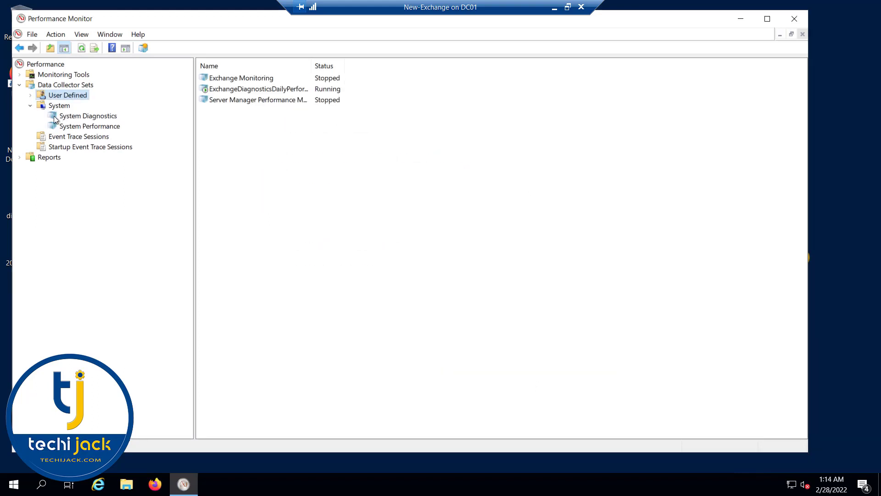
Expand User Defined and select Exchange Monitoring to see its DataCollector01 collector.
left_click(31, 95)
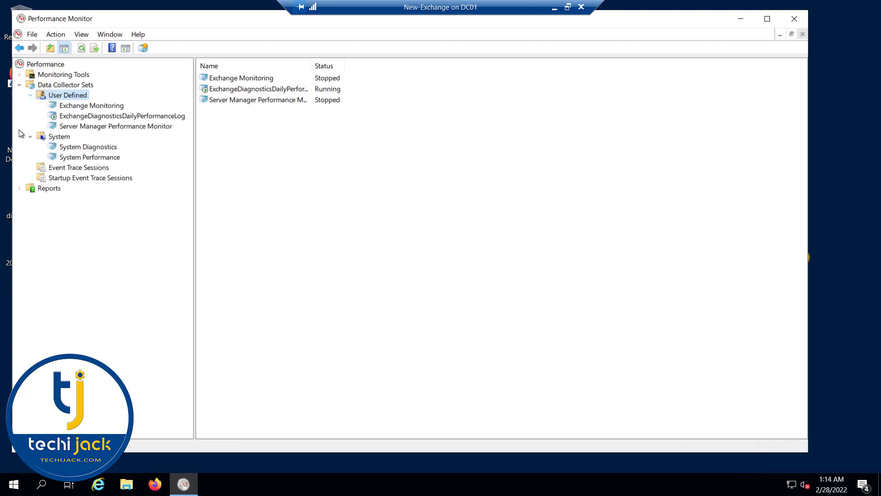
left_click(72, 107)
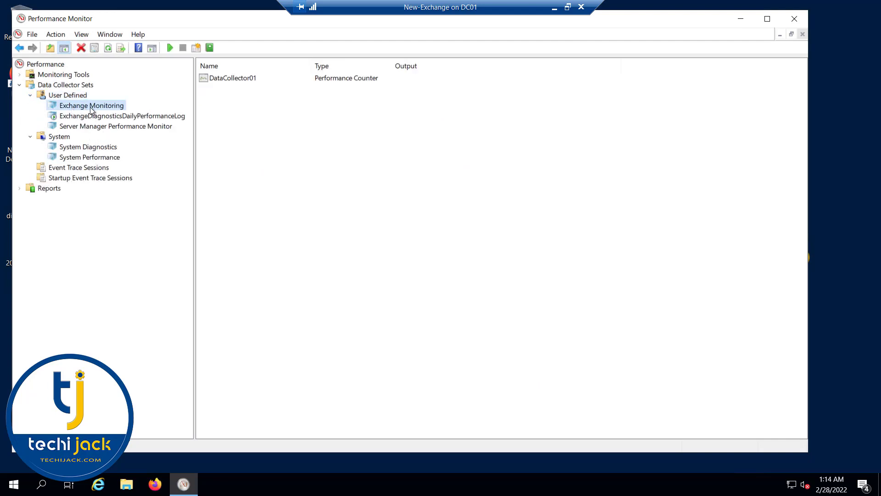
right_click(82, 107)
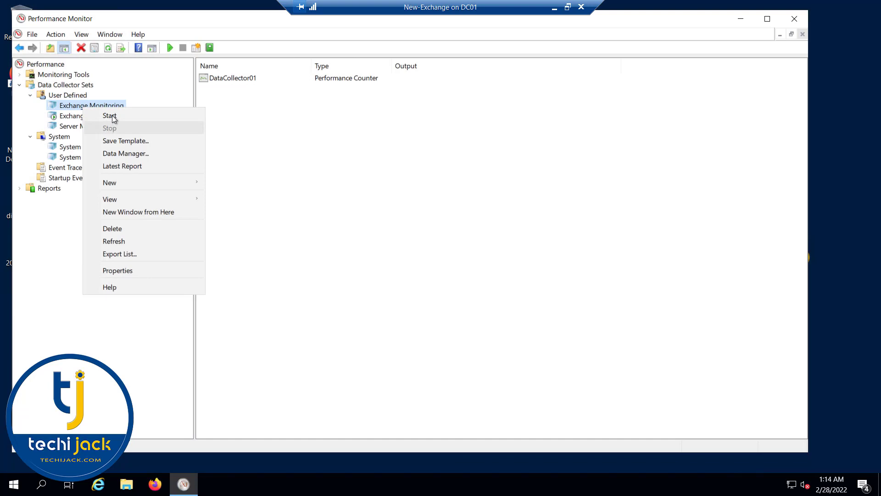
left_click(62, 248)
Create a new manual data collector set 'Mailbox Monitoring' with performance counter logging.
right_click(58, 96)
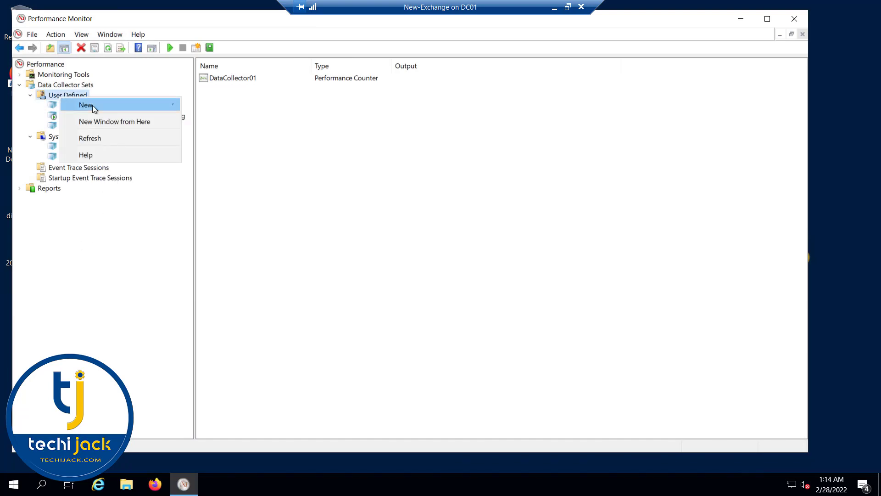
mouse_move(92, 106)
left_click(214, 105)
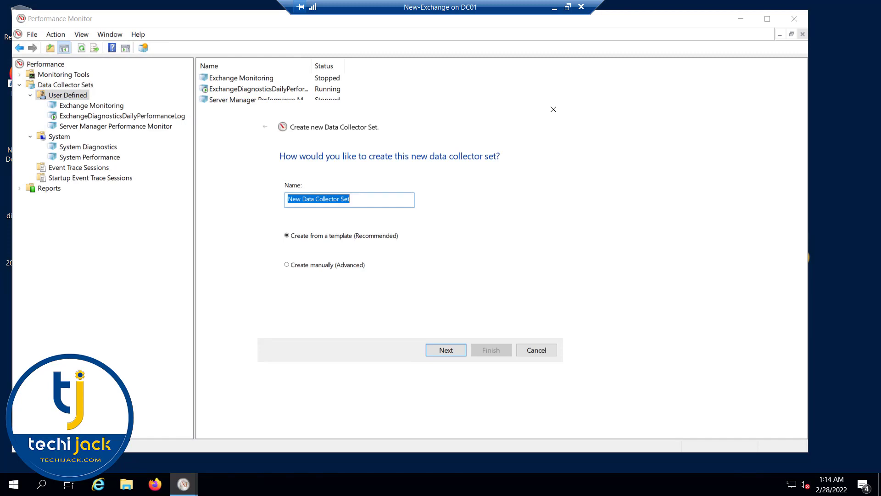
type("Mailbox ")
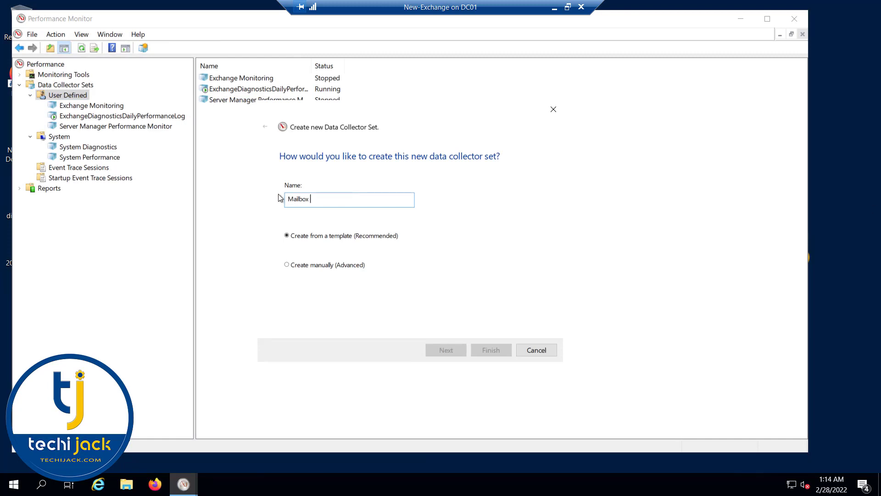
type("Monitoring")
left_click(288, 265)
left_click(440, 351)
left_click(299, 201)
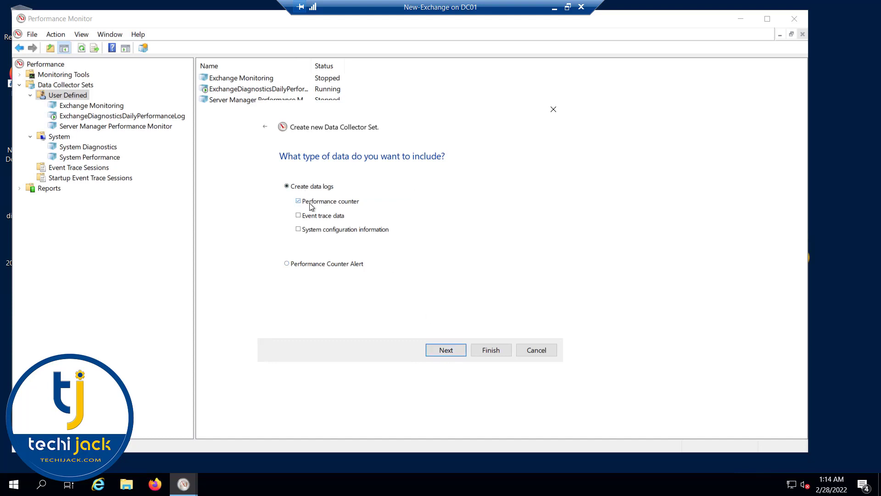
left_click(448, 349)
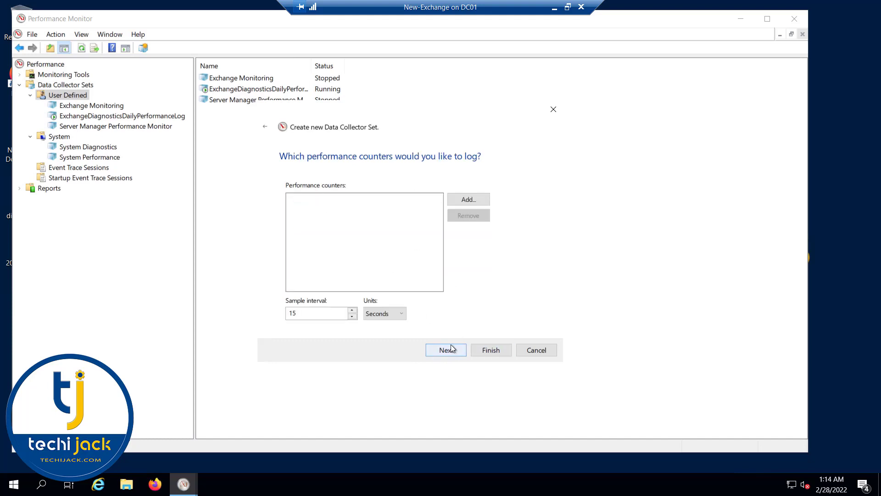
Add LogicalDisk Avg. Disk sec/Read and Avg. Disk sec/Transfer for _Total.
left_click(469, 200)
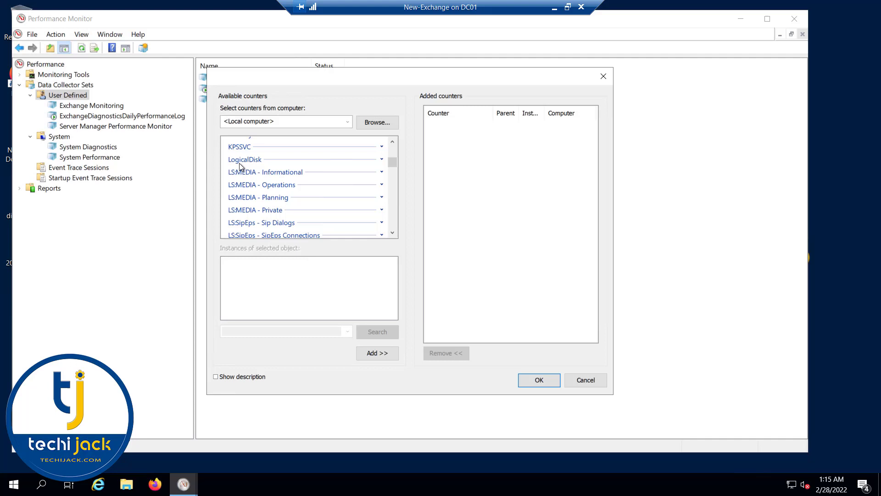
left_click(241, 161)
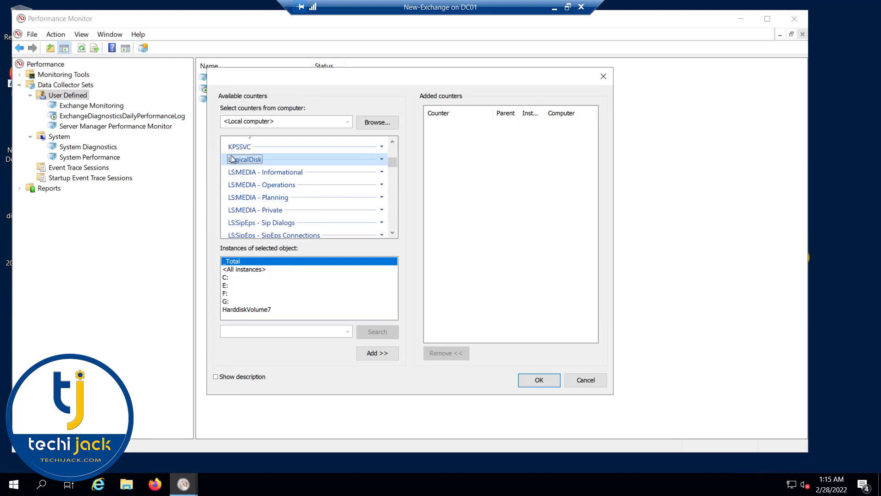
left_click(381, 159)
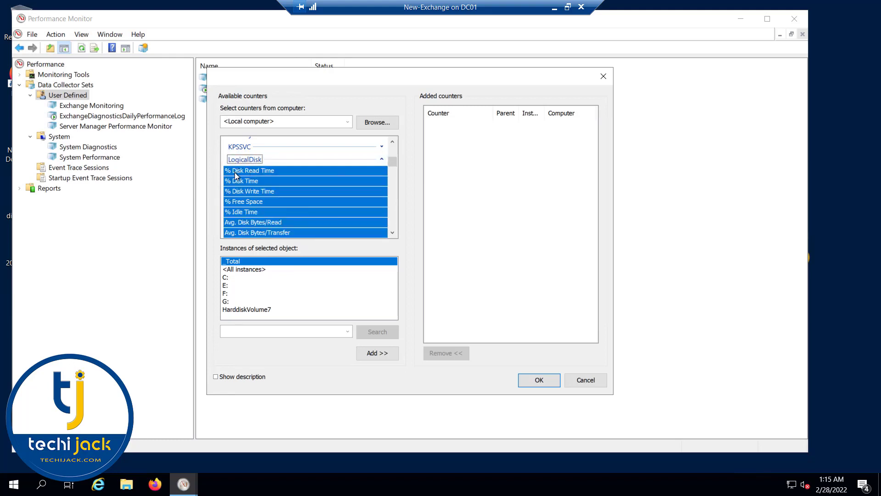
left_click(241, 192)
scroll(293, 203, "down", 3)
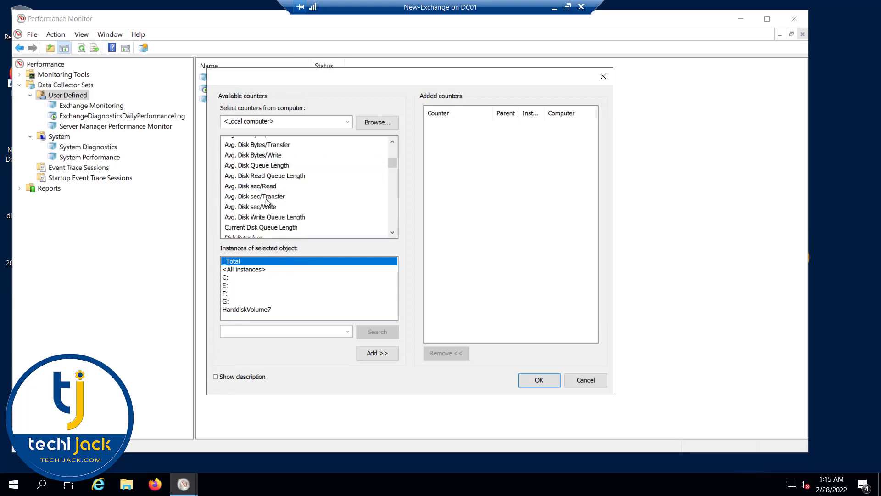
scroll(268, 202, "up", 1)
left_click(256, 216)
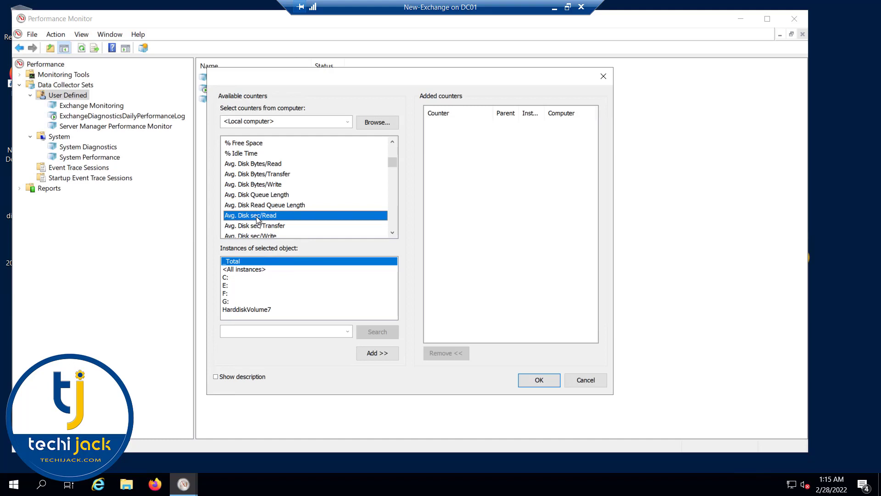
left_click(377, 359)
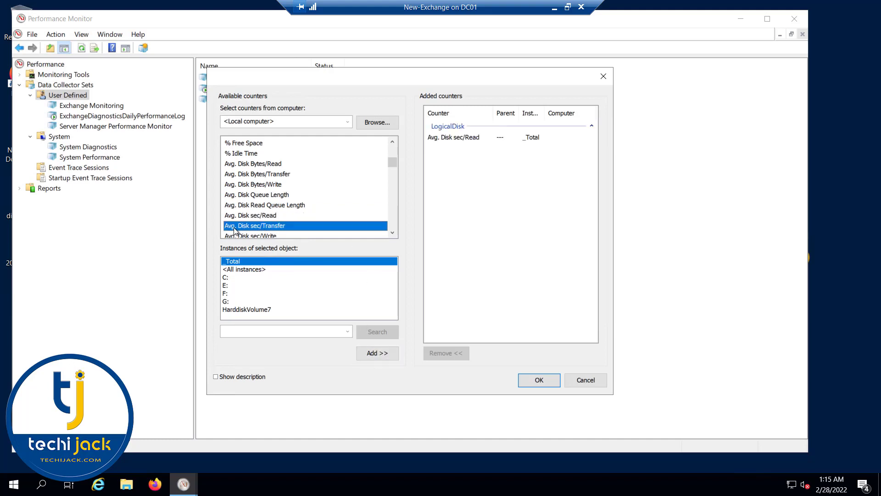
left_click(377, 354)
scroll(253, 232, "down", 1)
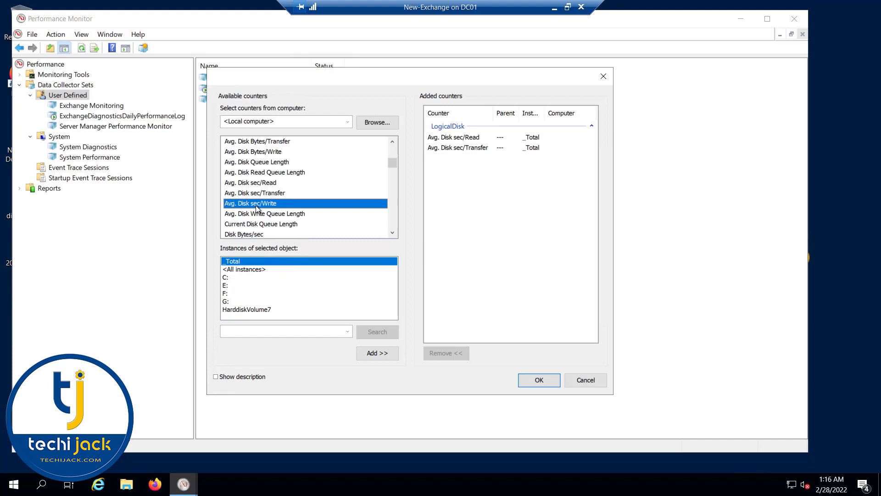
Add Avg. Disk sec/Write plus MSExchangeIS Store RPC Average Latency and RPC Operations/sec.
left_click(371, 354)
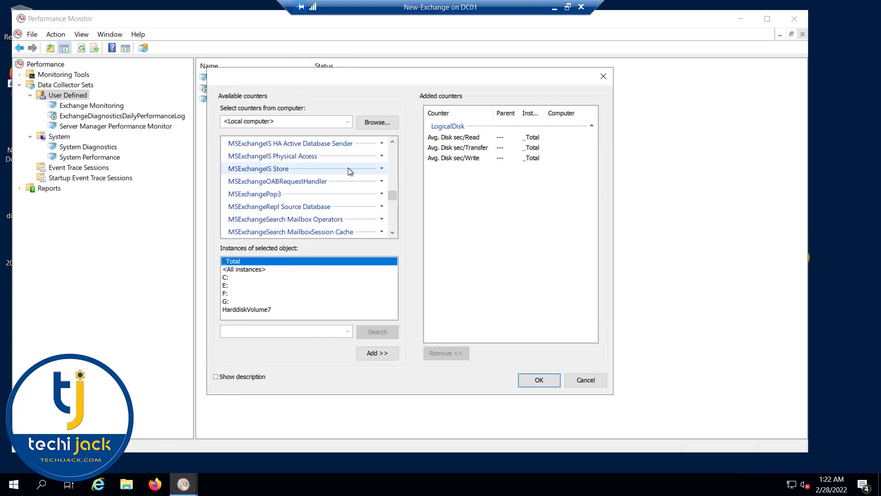
left_click(382, 169)
scroll(257, 209, "down", 10)
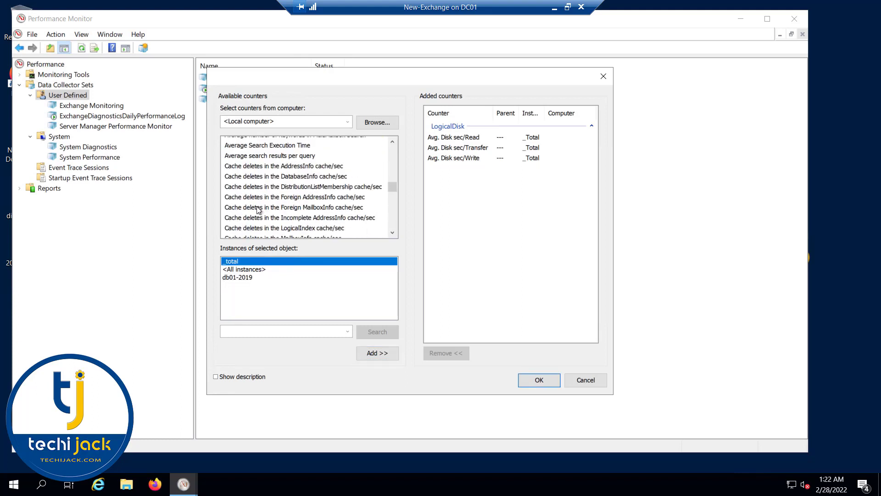
left_click(250, 174)
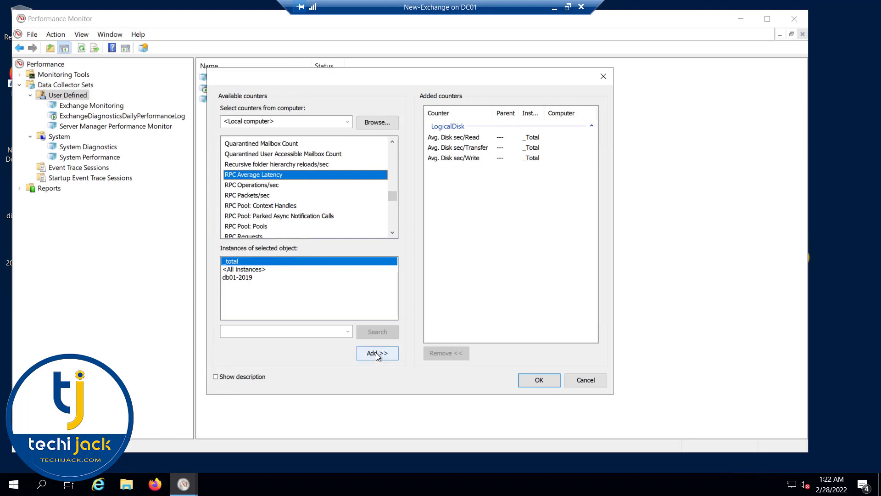
left_click(376, 353)
left_click(247, 185)
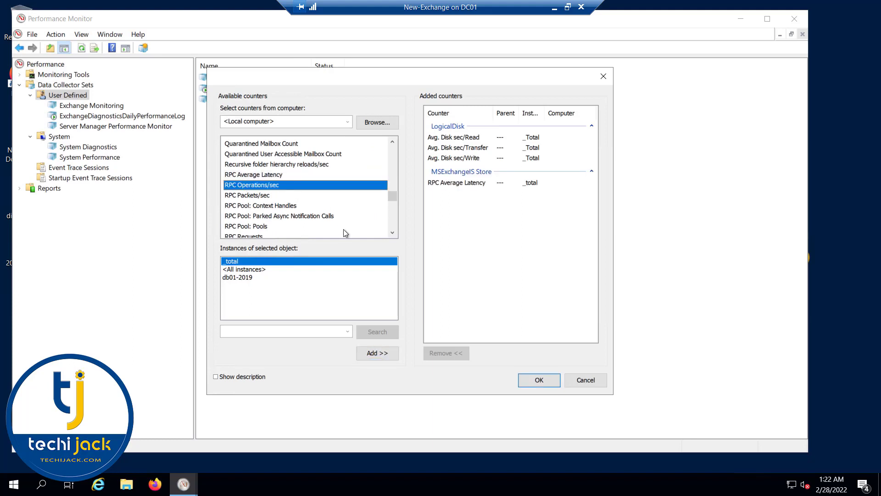
left_click(377, 353)
Add the RPC Requests and Messages Delivered/sec counters.
scroll(257, 192, "down", 2)
left_click(236, 183)
left_click(369, 353)
scroll(237, 197, "up", 10)
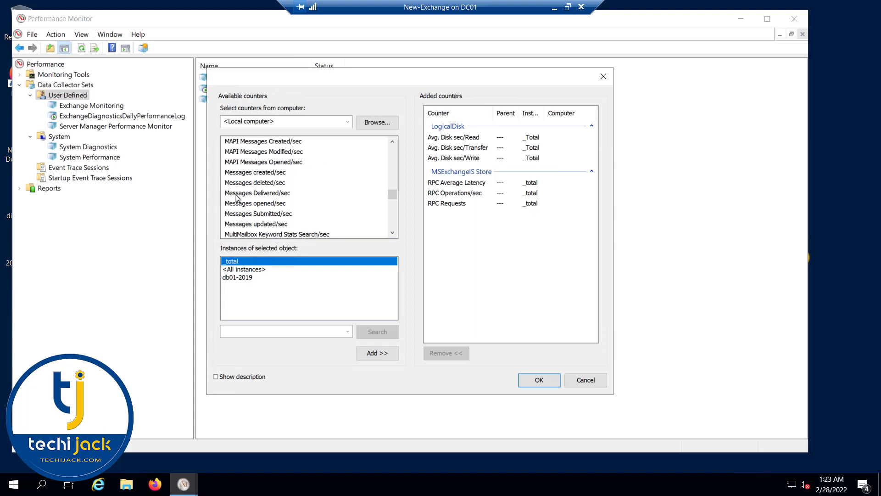
left_click(236, 194)
left_click(377, 353)
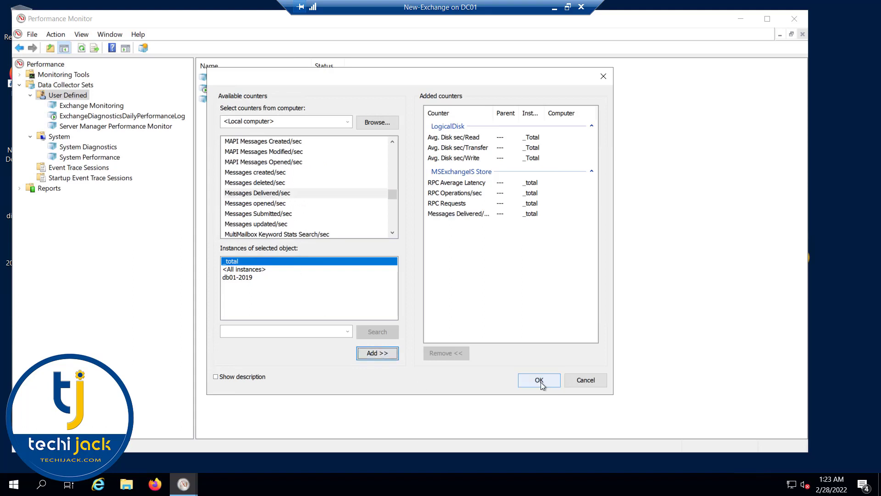
Confirm the counters and accept the default save location for Mailbox Monitoring.
left_click(540, 380)
left_click(452, 350)
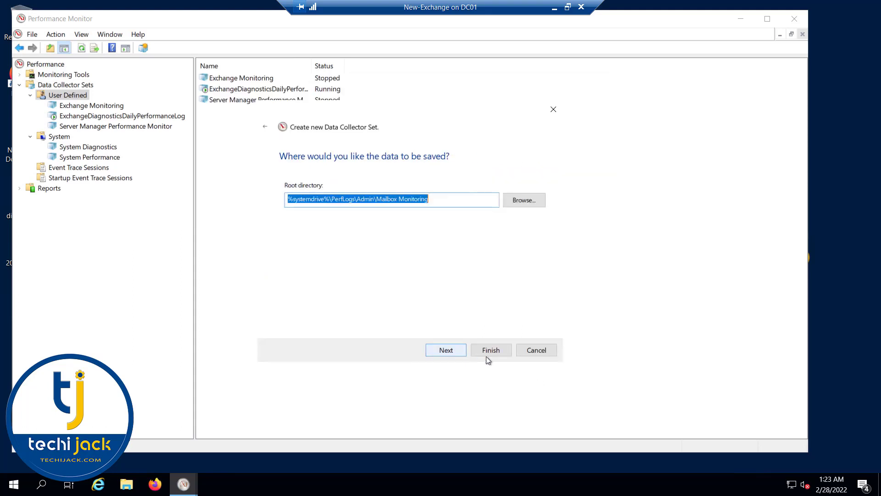
left_click(449, 352)
Finish the Mailbox Monitoring set and start its data collection.
left_click(483, 352)
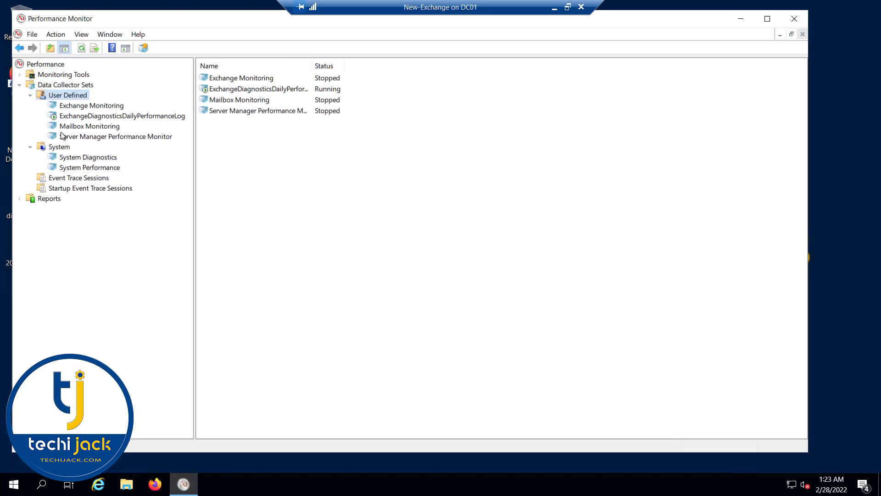
left_click(70, 105)
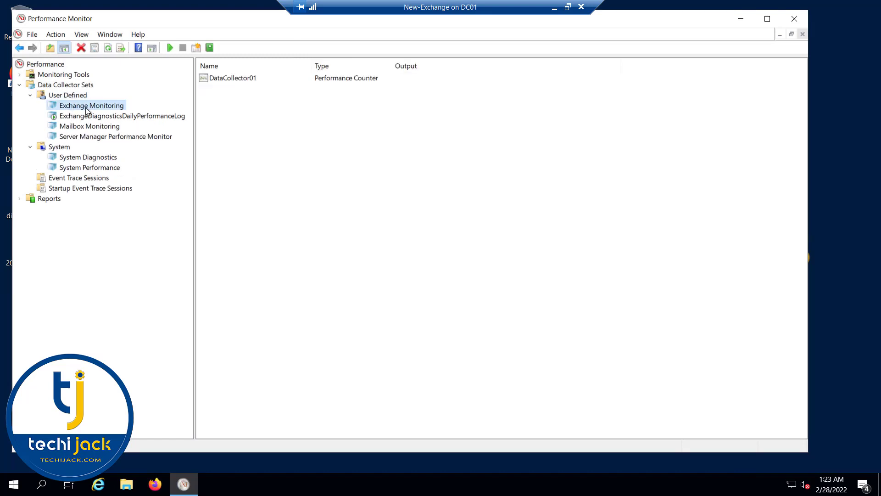
left_click(68, 129)
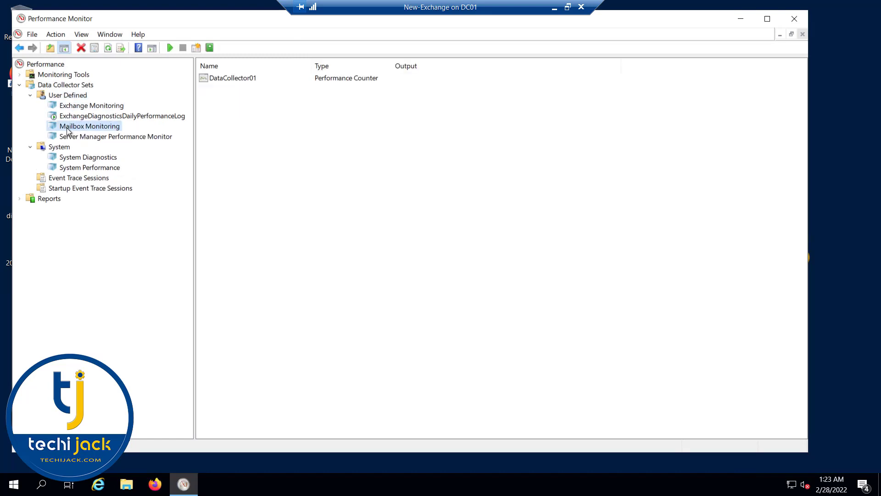
right_click(68, 129)
left_click(86, 138)
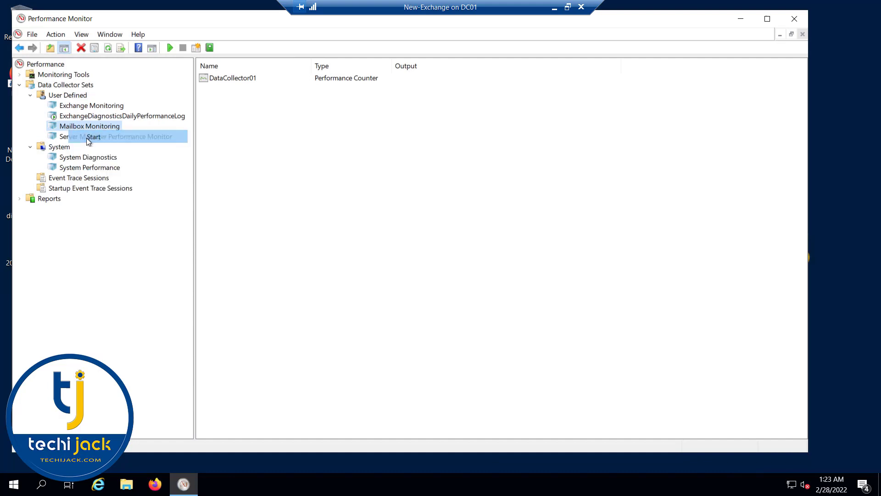
Start data collection for the Exchange Monitoring set.
left_click(86, 107)
right_click(86, 107)
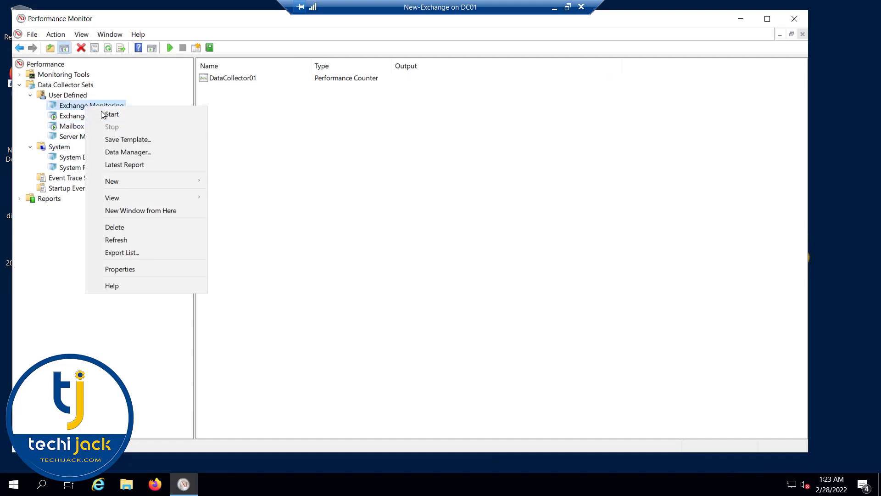
left_click(105, 114)
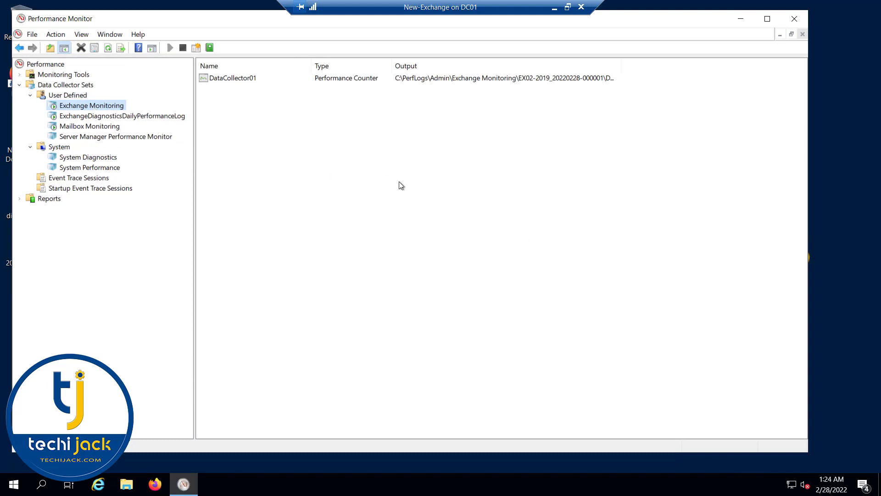
Stop Exchange Monitoring and open its latest report.
right_click(83, 108)
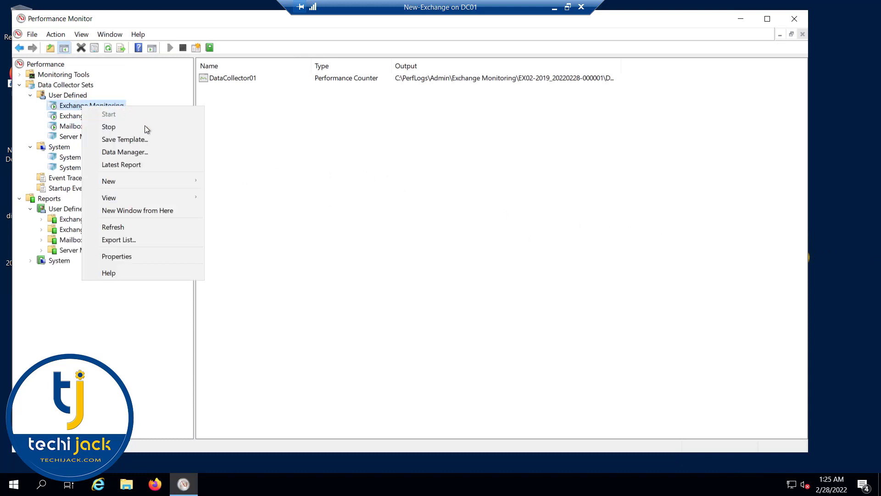
left_click(107, 127)
right_click(97, 105)
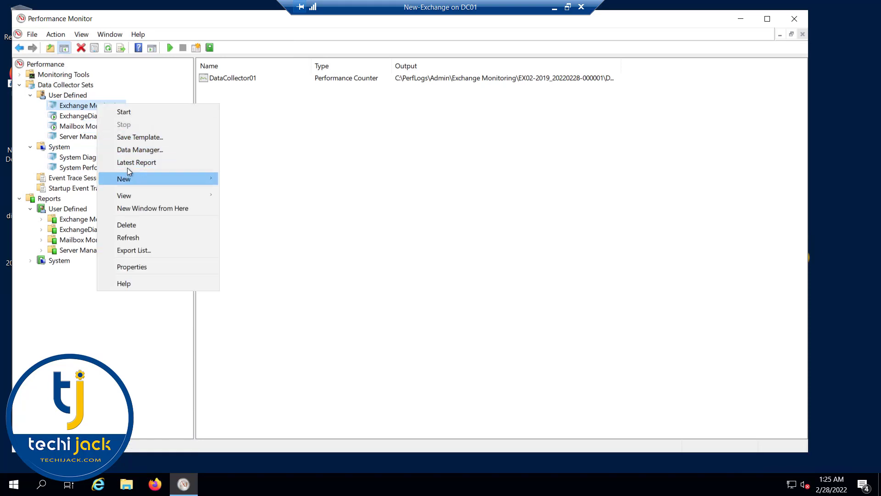
left_click(127, 165)
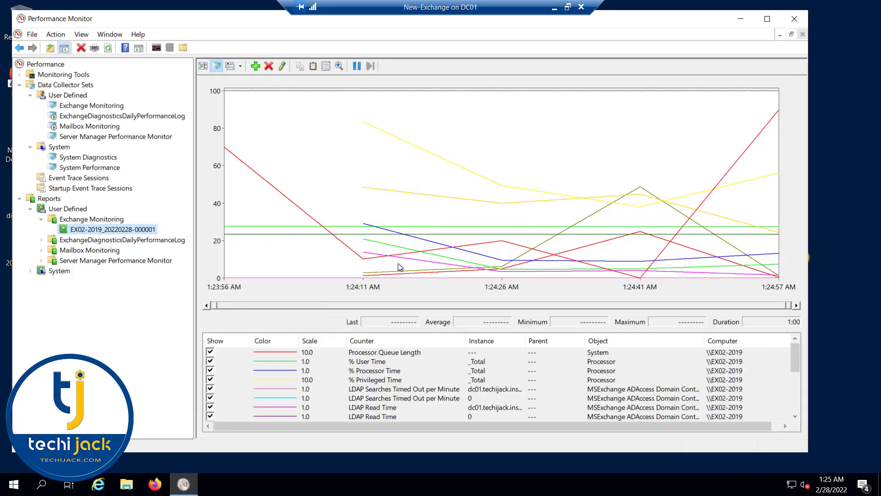
Inspect Processor Queue Length, % User Time, Transition Pages RePurposed/sec and % Privileged Time in the graph.
left_click(343, 354)
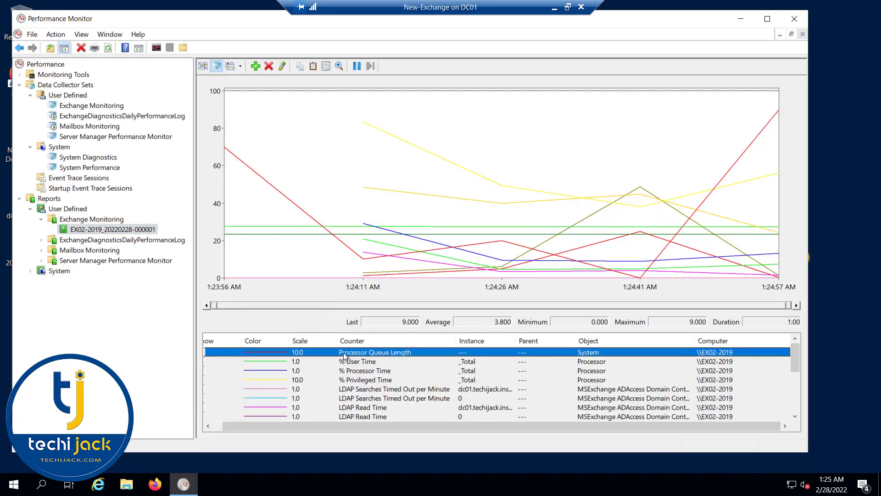
left_click(357, 366)
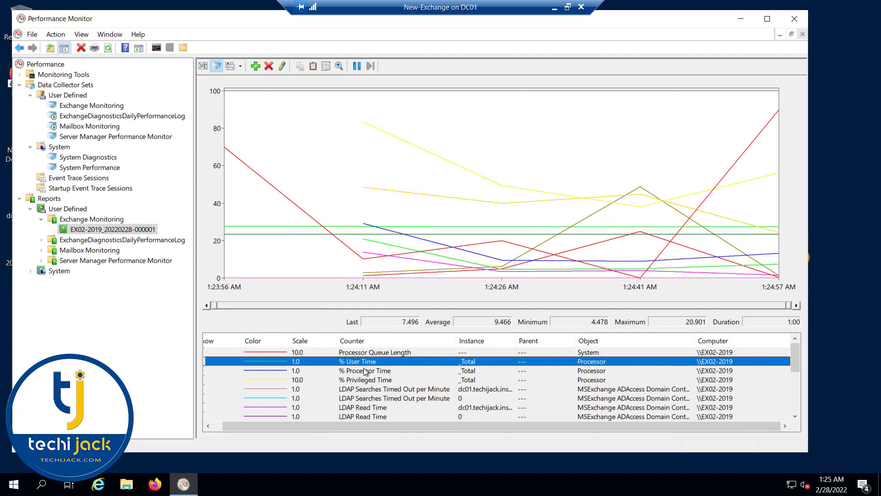
scroll(363, 388, "down", 3)
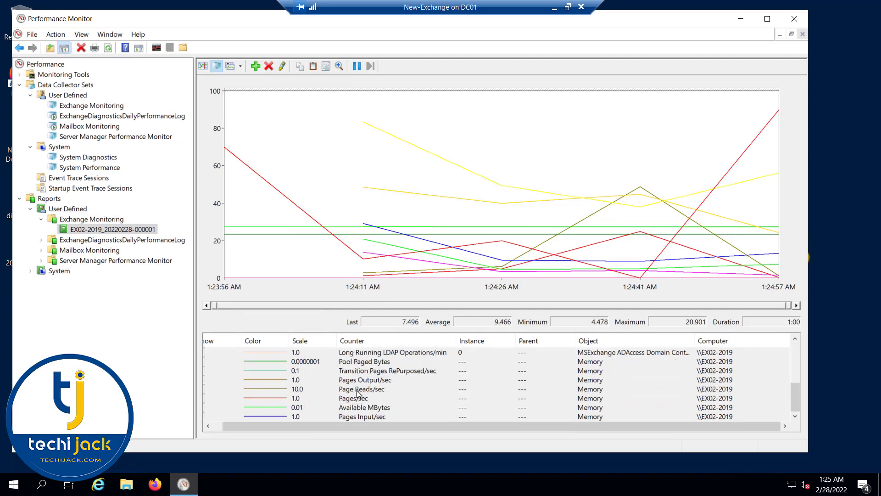
left_click(364, 370)
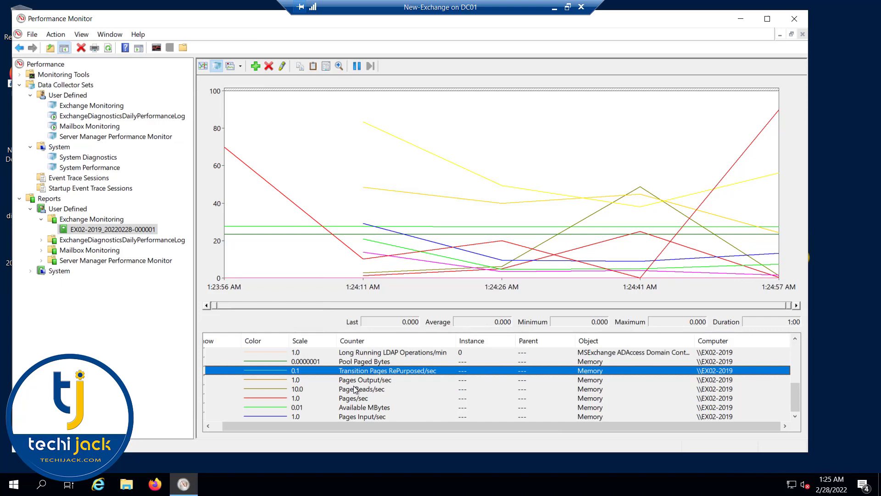
double_click(360, 389)
left_click(374, 334)
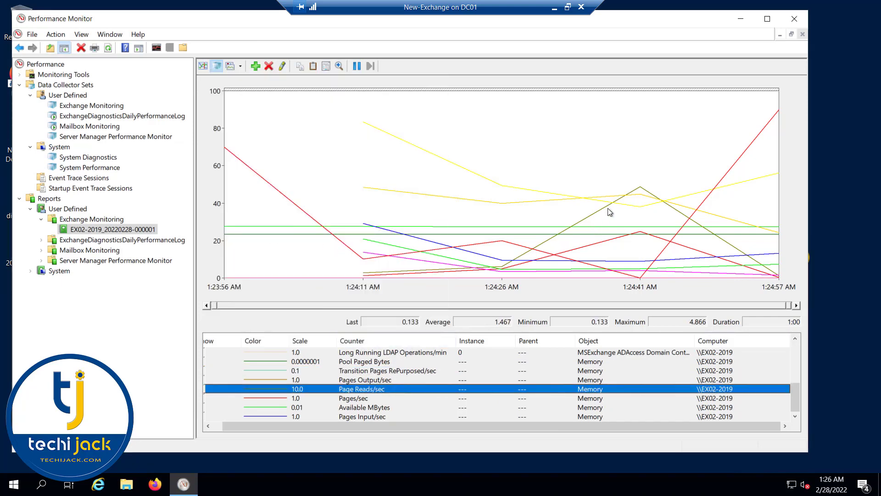
left_click(374, 127)
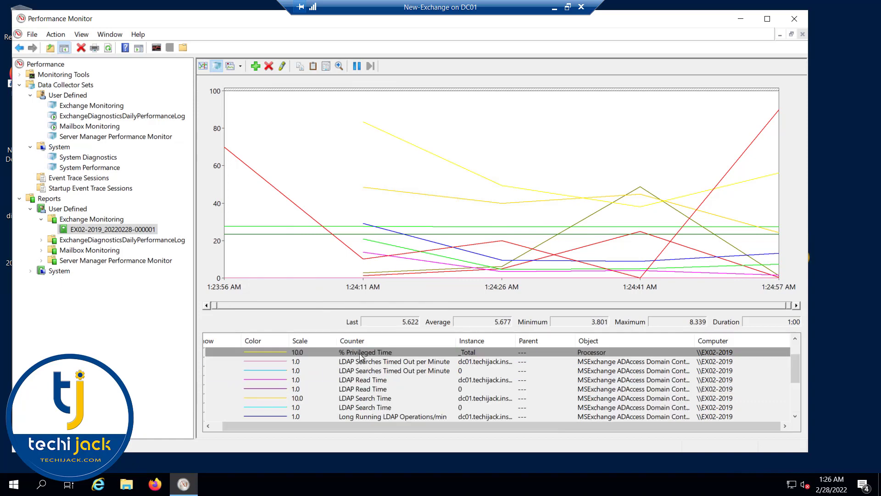
mouse_move(368, 128)
mouse_move(777, 116)
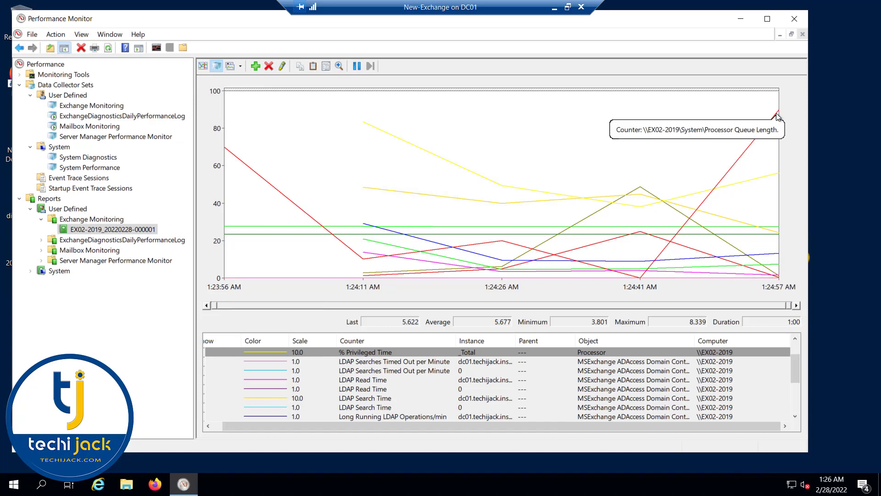
mouse_move(255, 229)
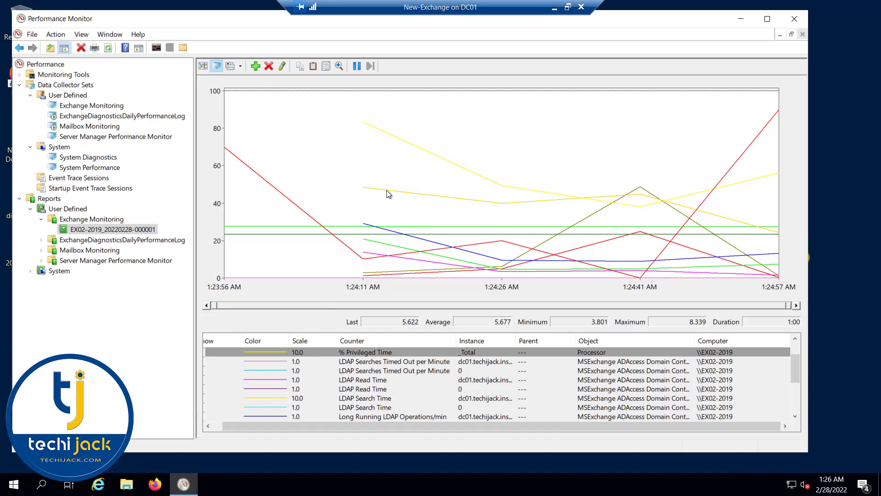
mouse_move(386, 190)
mouse_move(226, 152)
Start the Exchange Monitoring collection again.
left_click(69, 106)
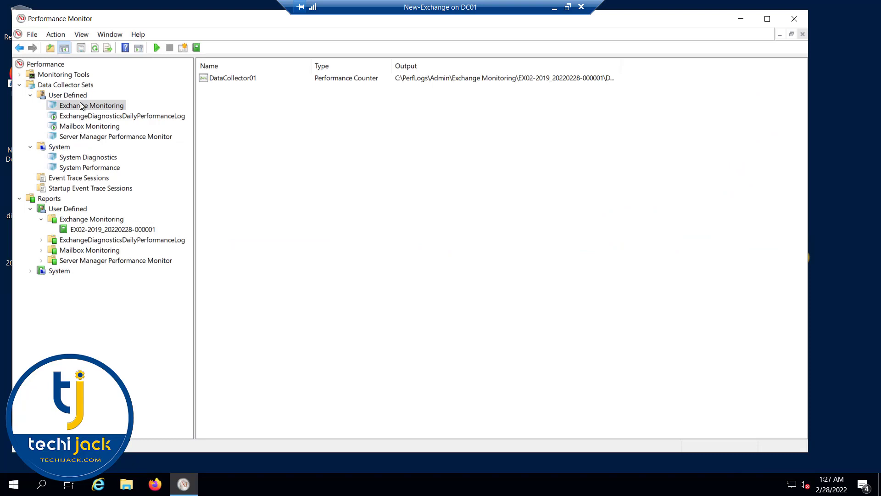
right_click(78, 108)
left_click(94, 114)
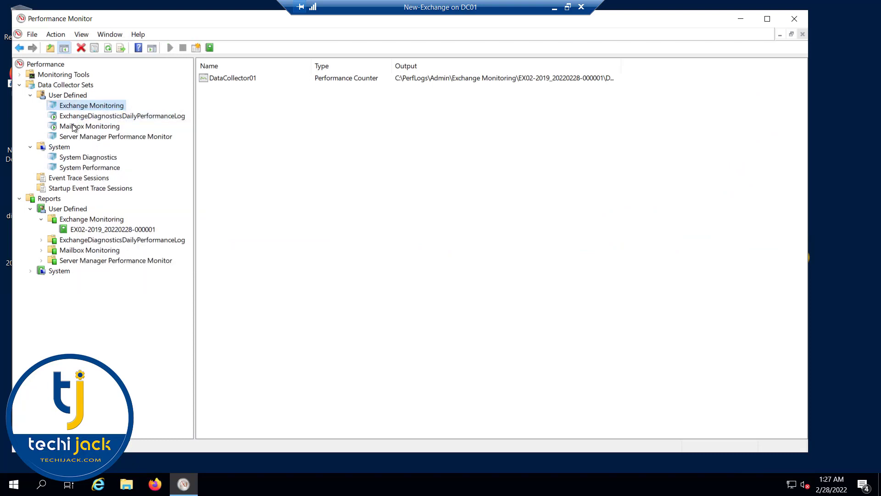
left_click(71, 130)
right_click(70, 127)
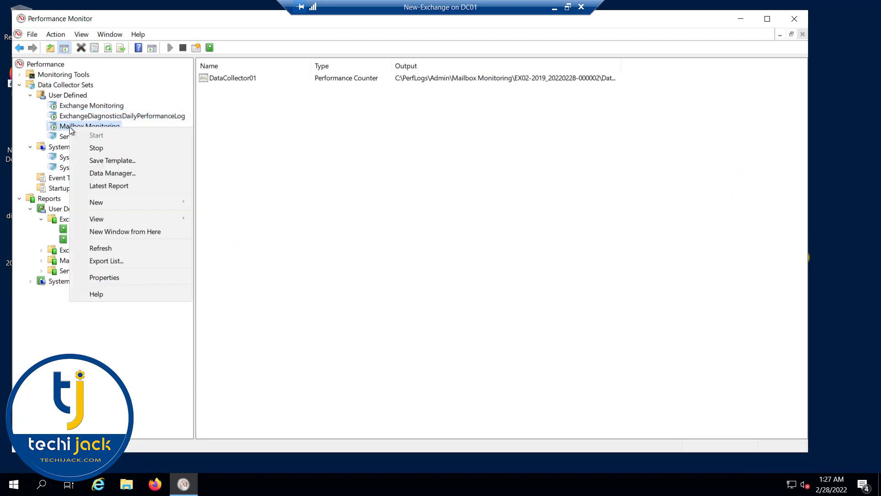
left_click(93, 148)
right_click(97, 127)
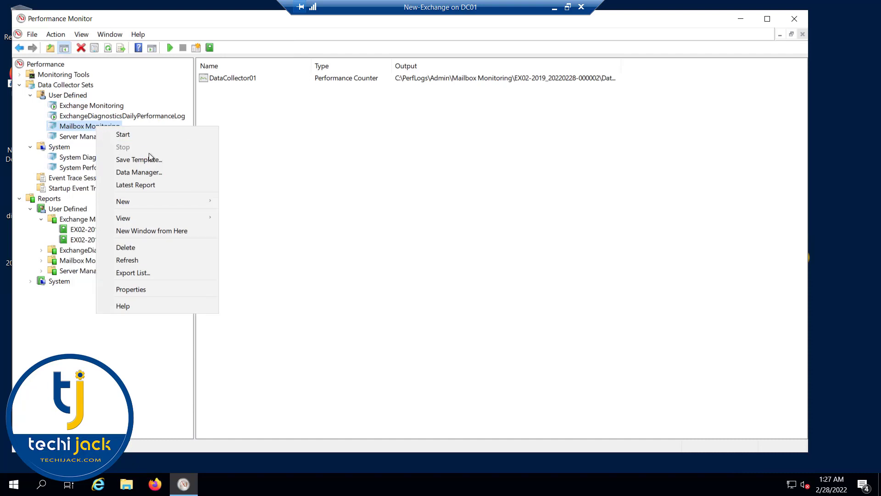
left_click(131, 185)
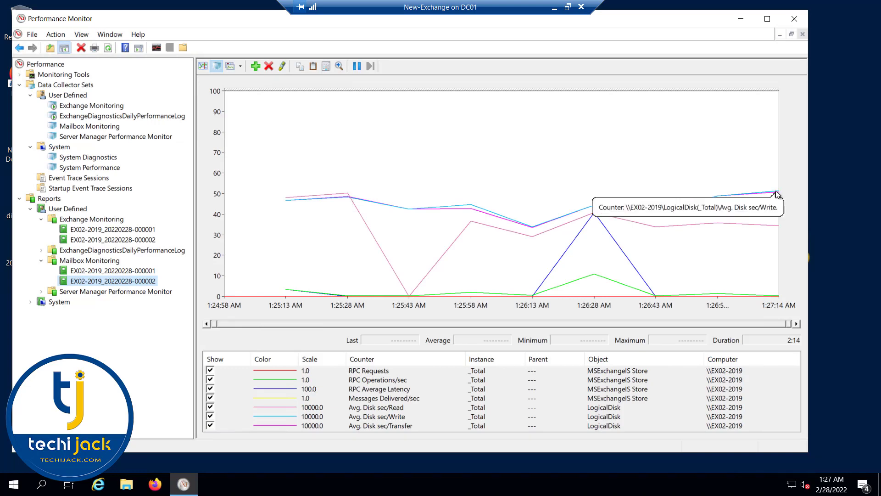
mouse_move(474, 225)
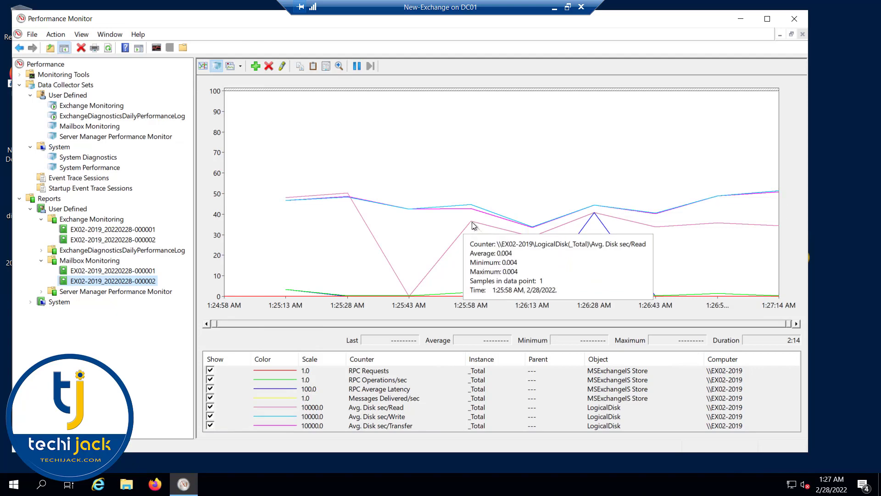